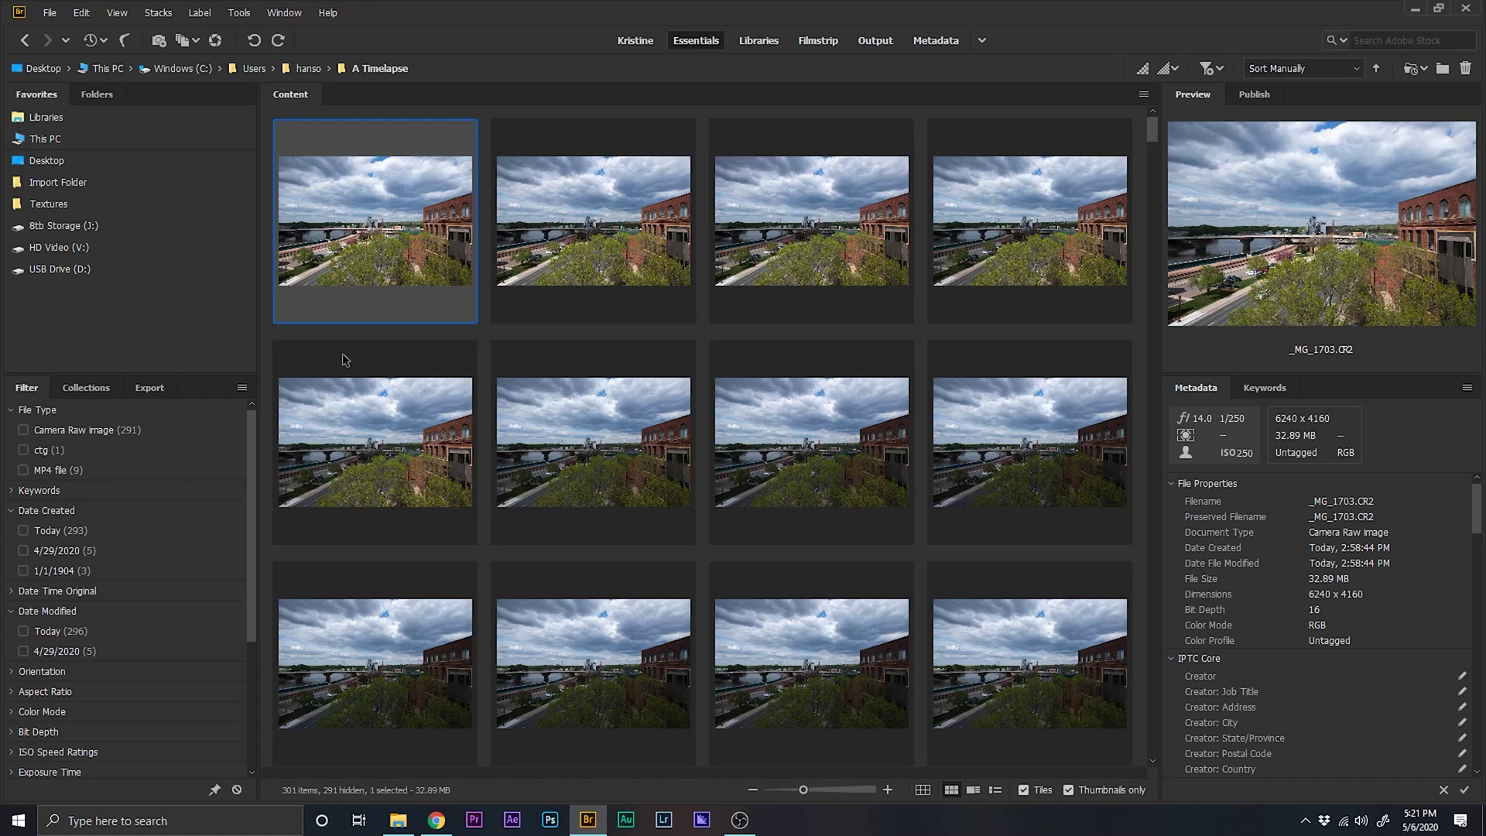
Step: Show the A Timelapse folder in Bridge with its timelapse frame thumbnails
left_click(739, 820)
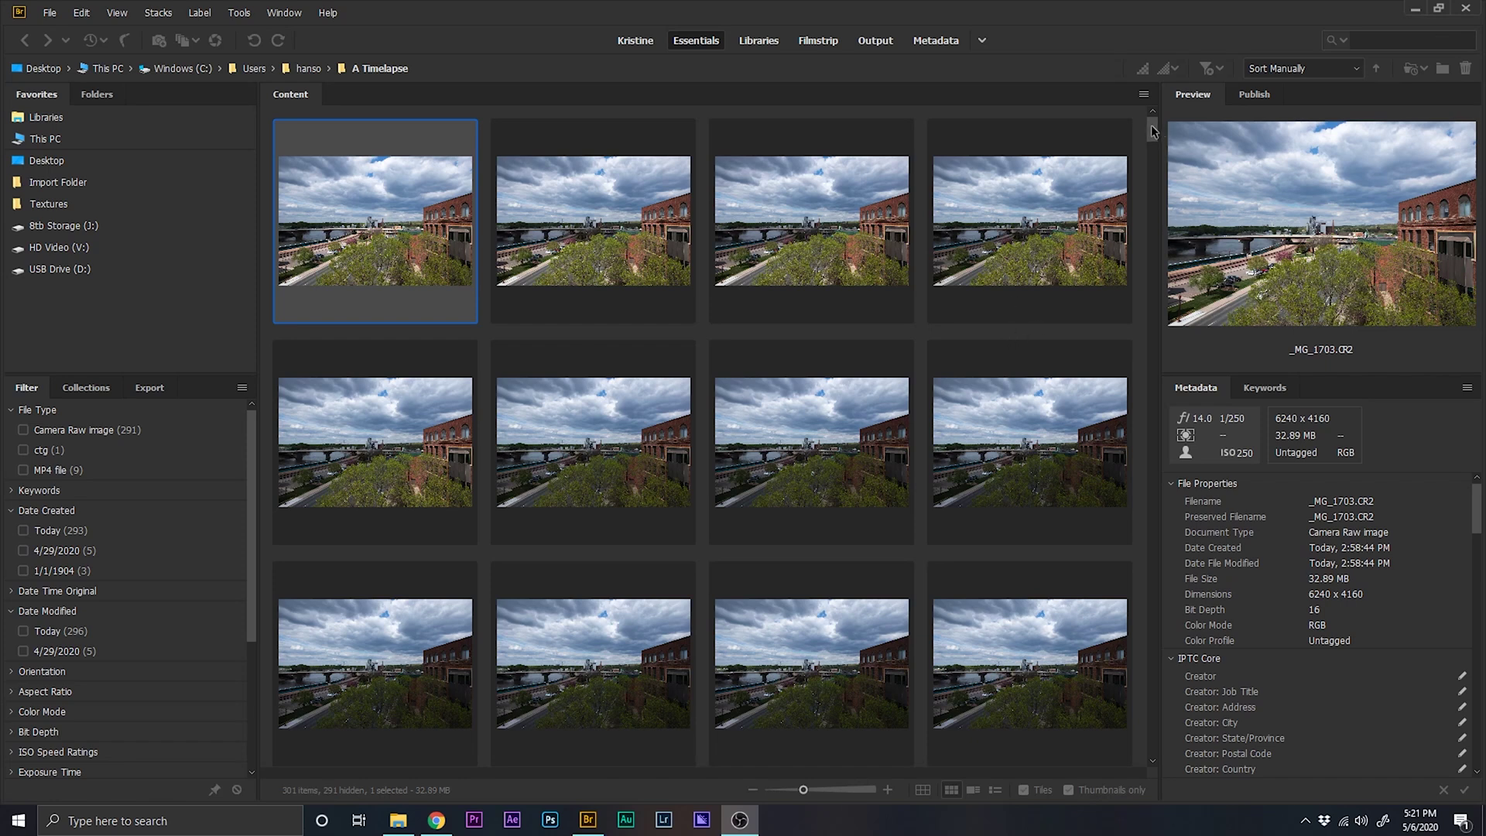
Step: Select all the timelapse raw photos in Bridge and open them together in Camera Raw
mouse_move(1153, 133)
left_mouse_down()
mouse_move(1165, 197)
mouse_move(1160, 133)
left_mouse_up()
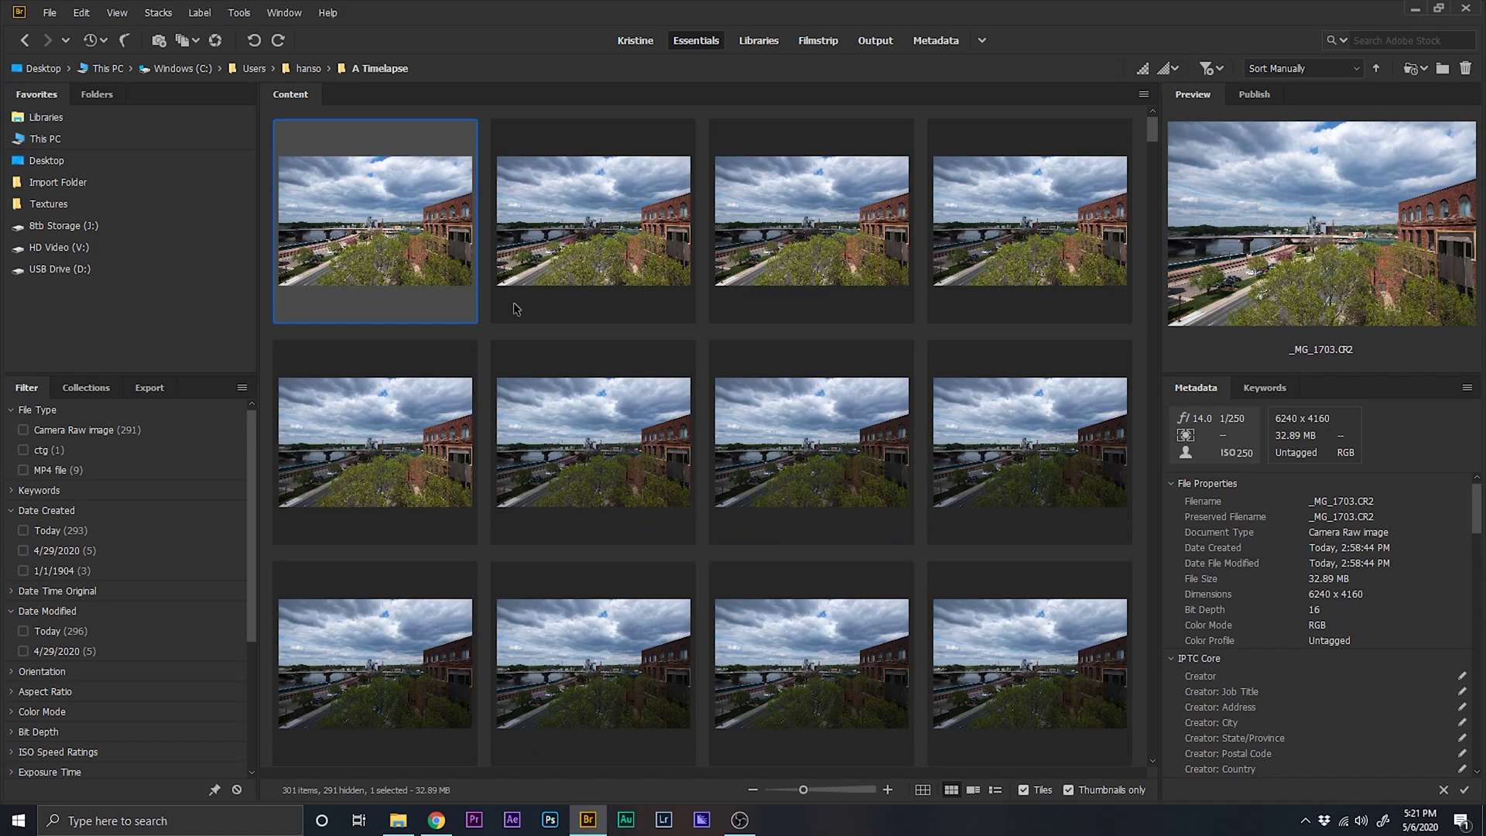
scroll(746, 387, "down", 5)
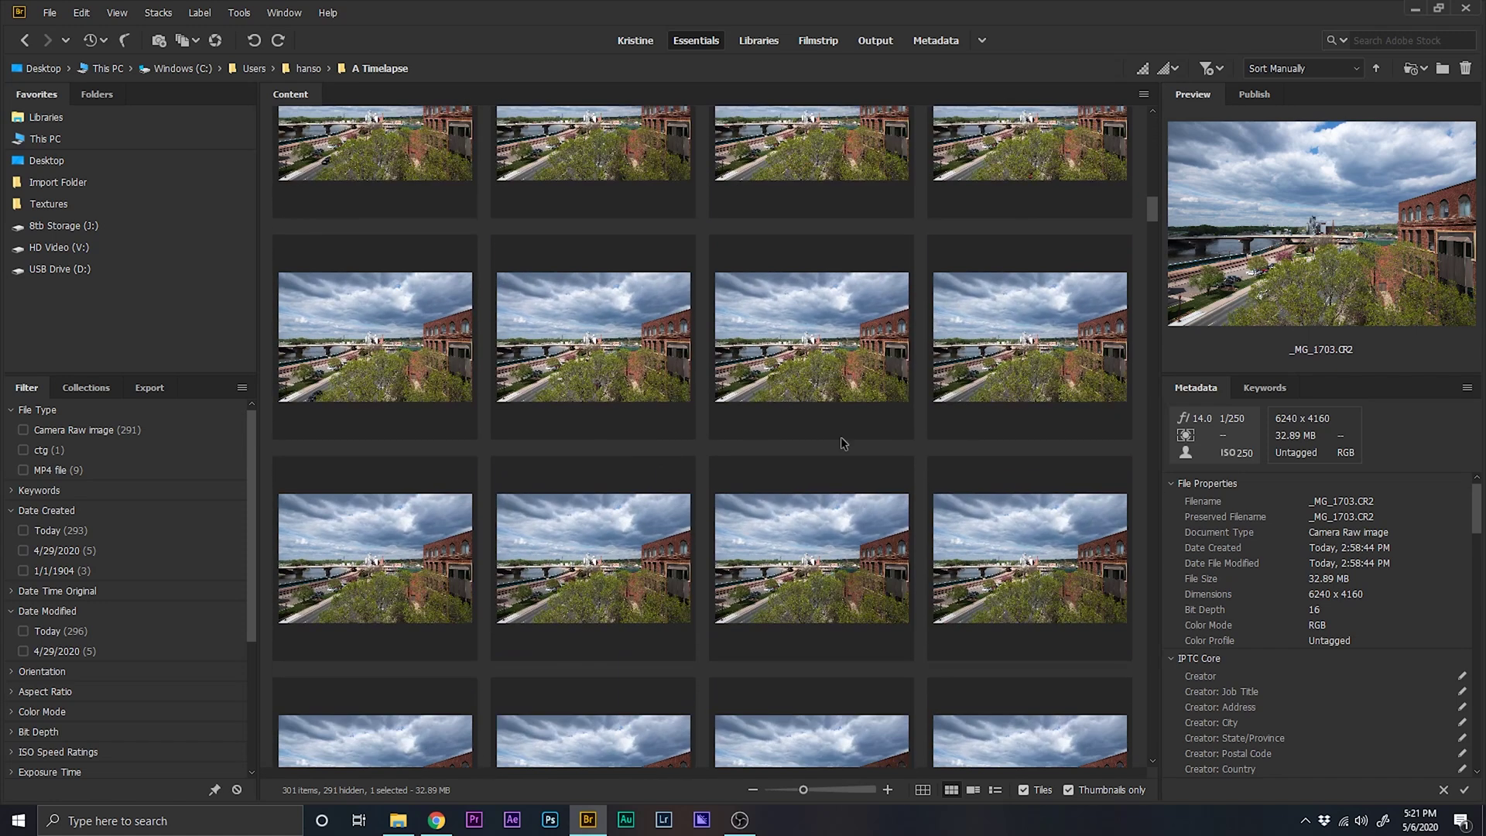
scroll(844, 444, "up", 5)
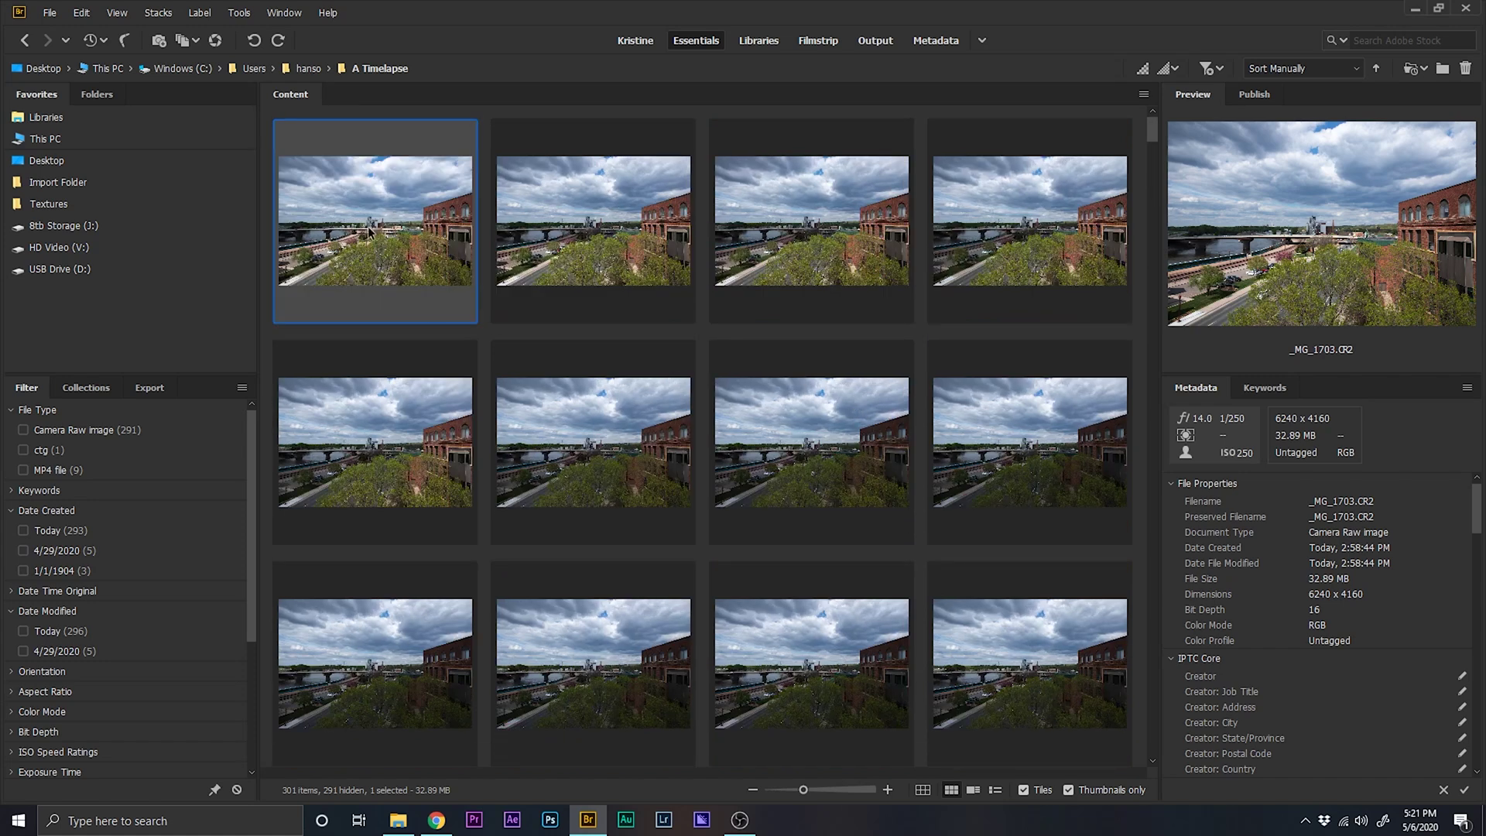
key("ctrl+a")
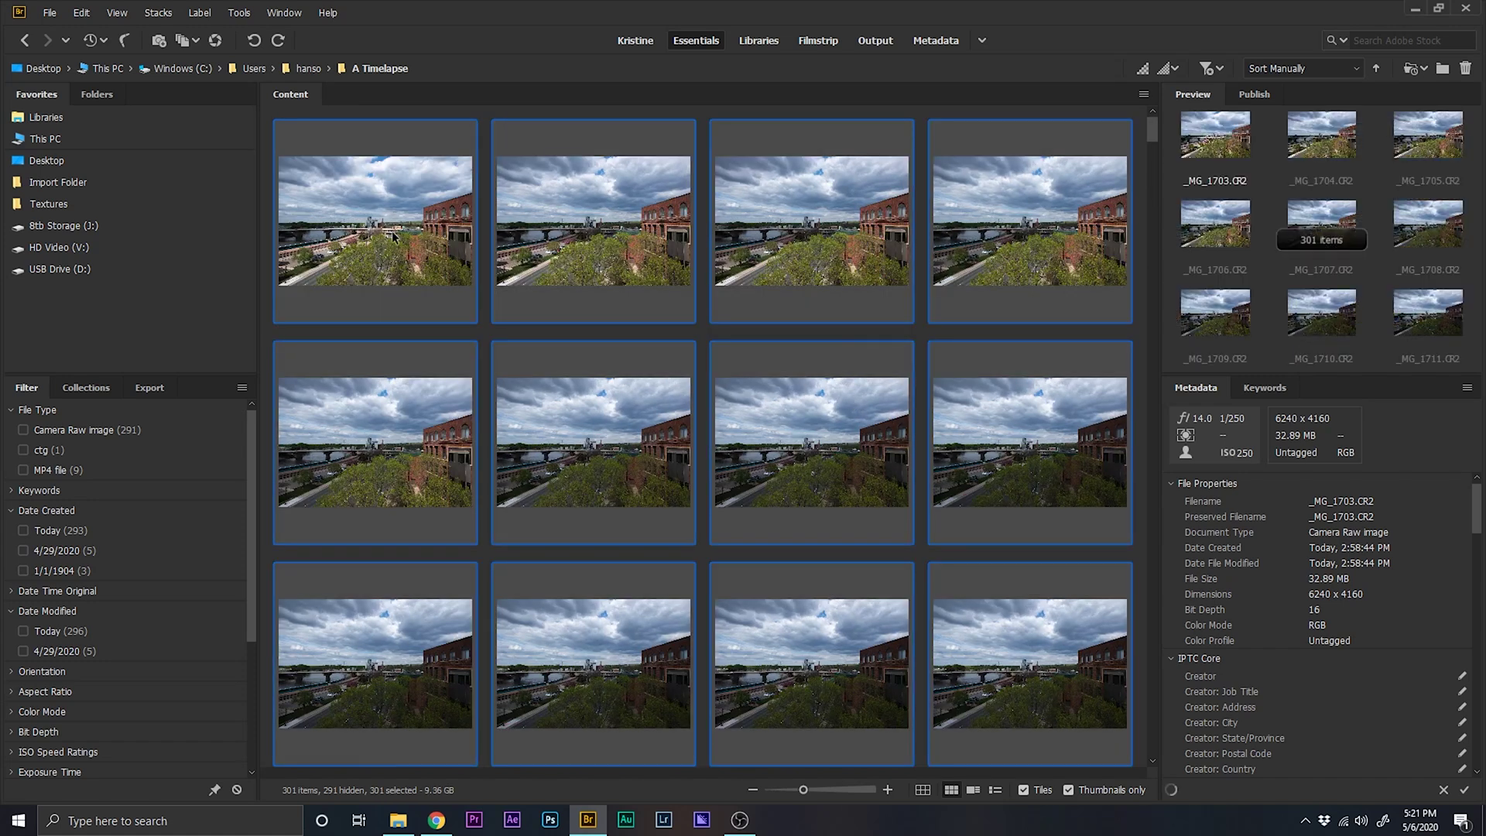
right_click(387, 214)
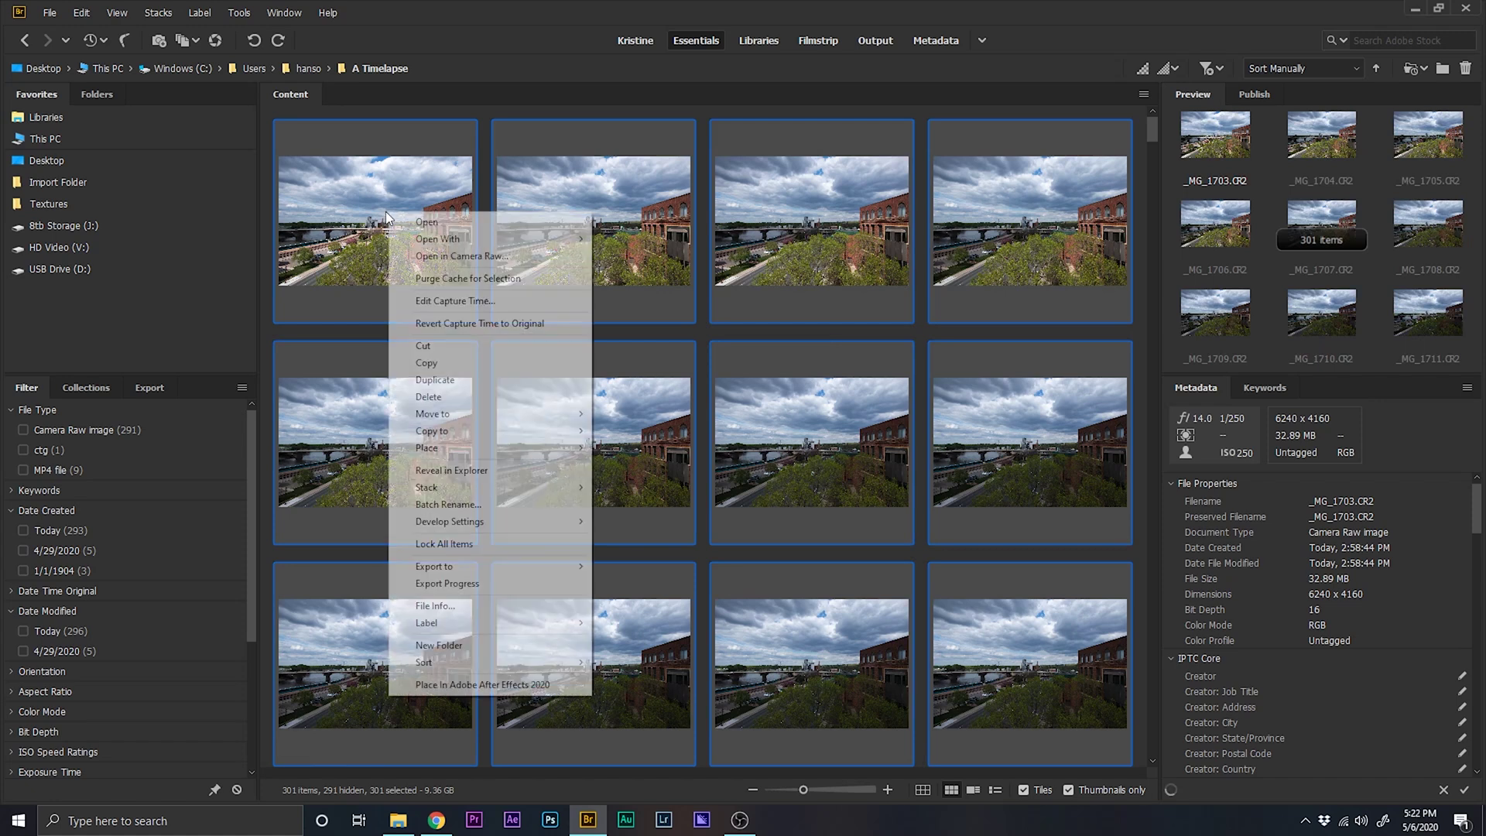
left_click(474, 256)
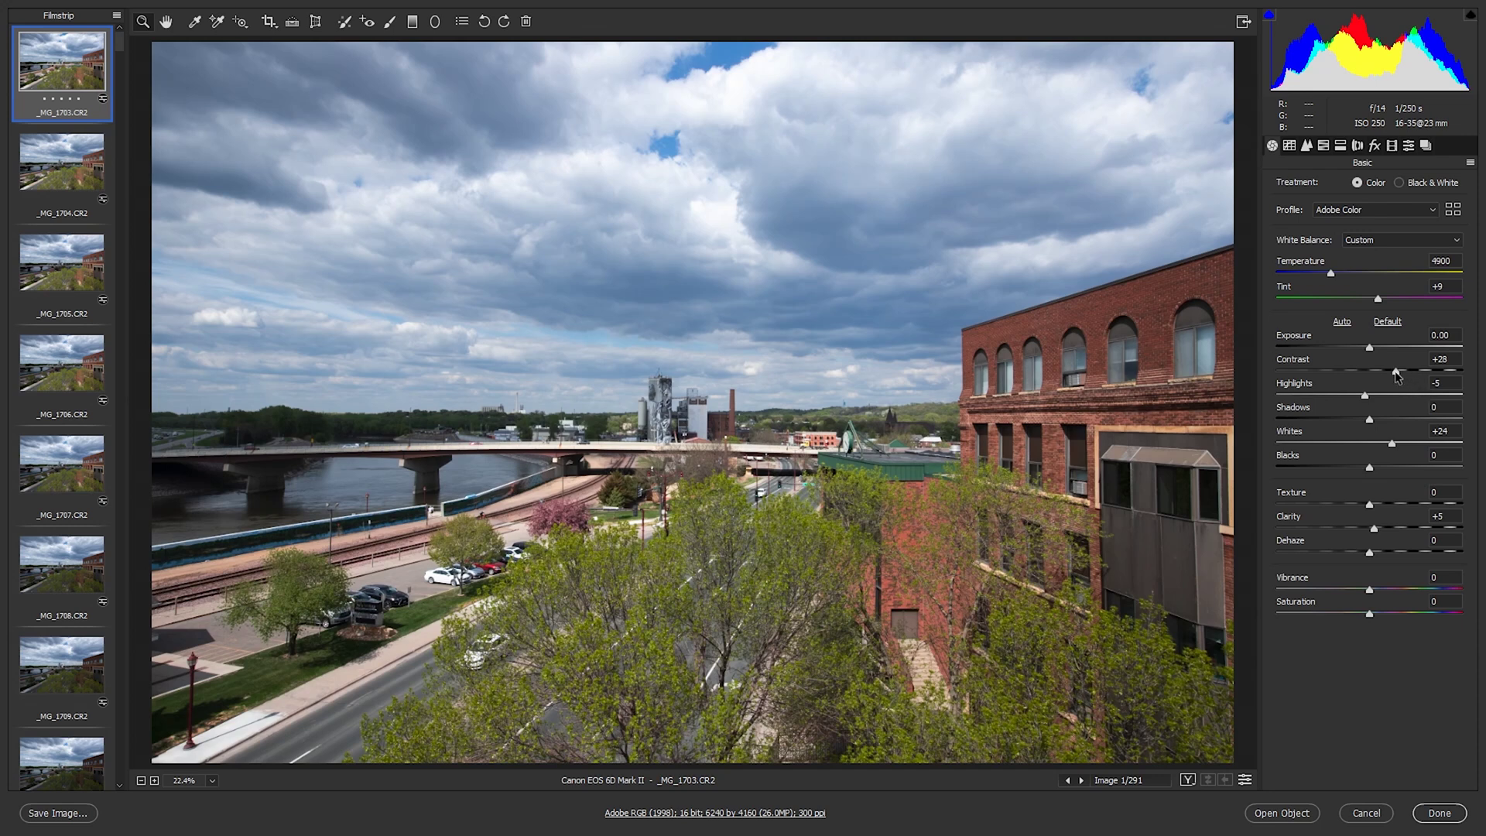
Step: Set the first frame's Contrast to +43 and Clarity to +14 in the Basic panel
left_click_drag(1396, 375, 1408, 374)
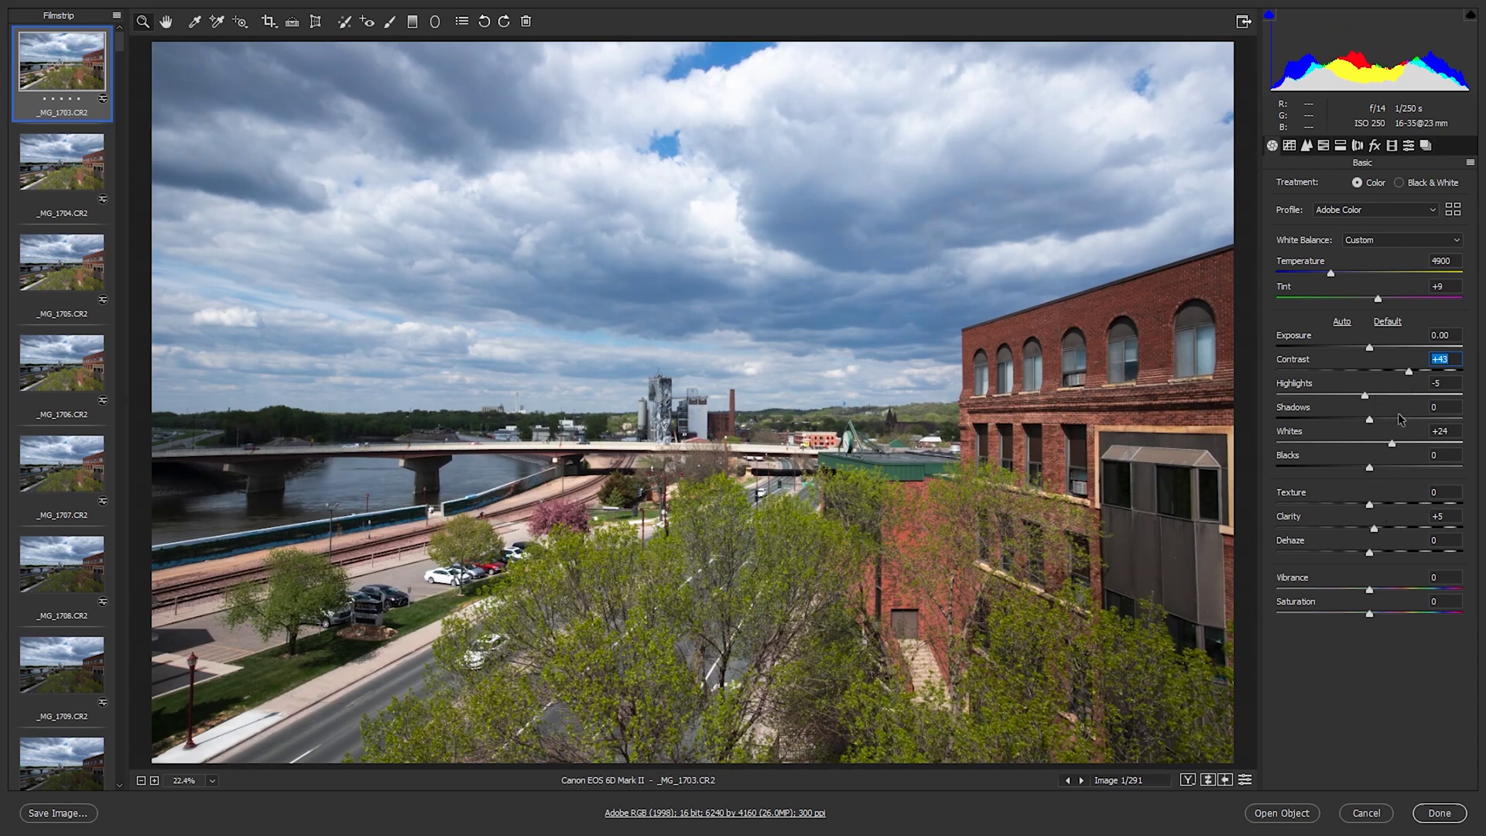
left_click_drag(1375, 530, 1382, 538)
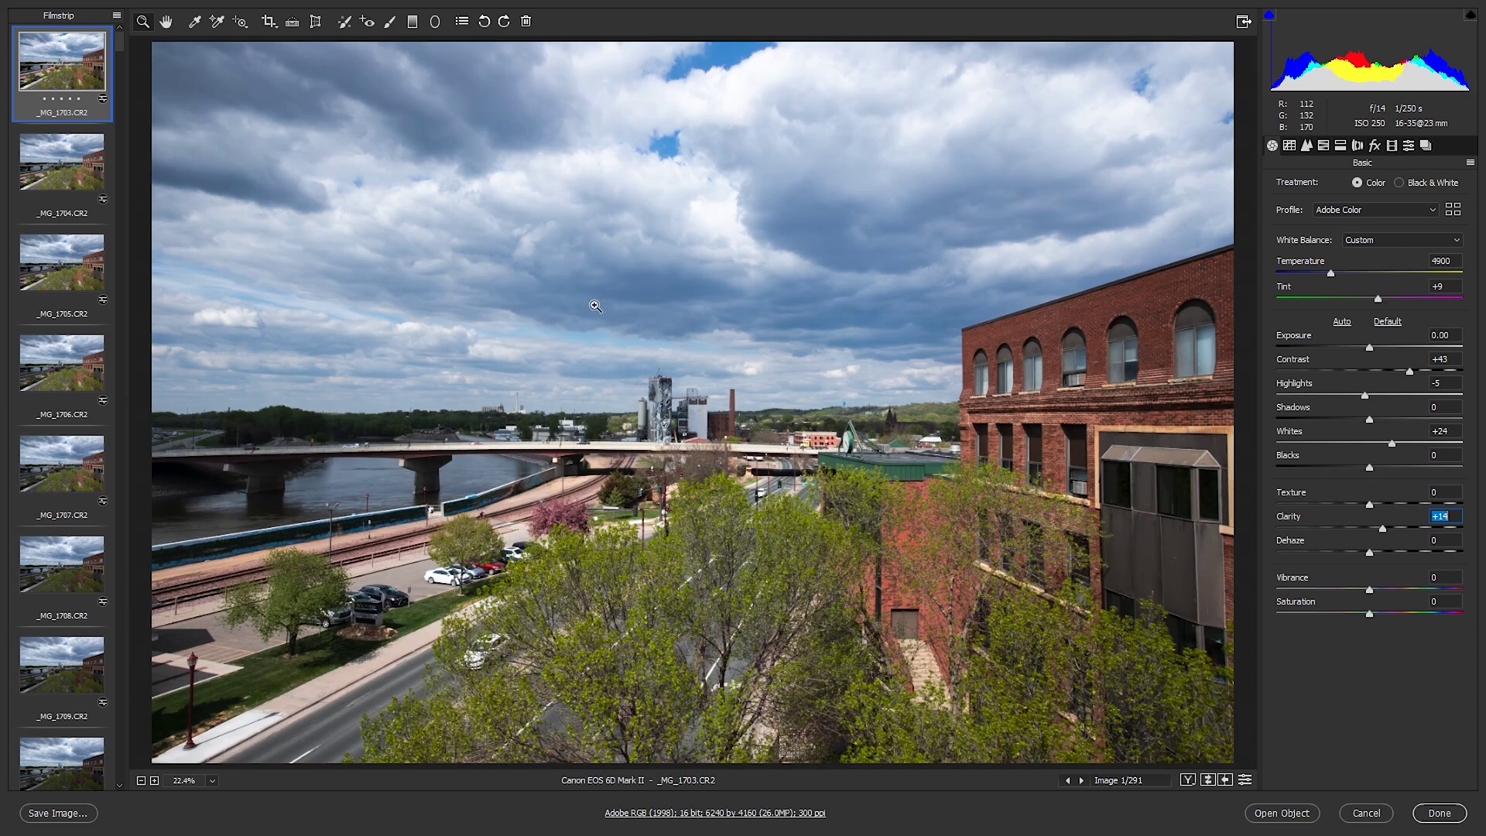
left_click(64, 80)
key("ctrl+a")
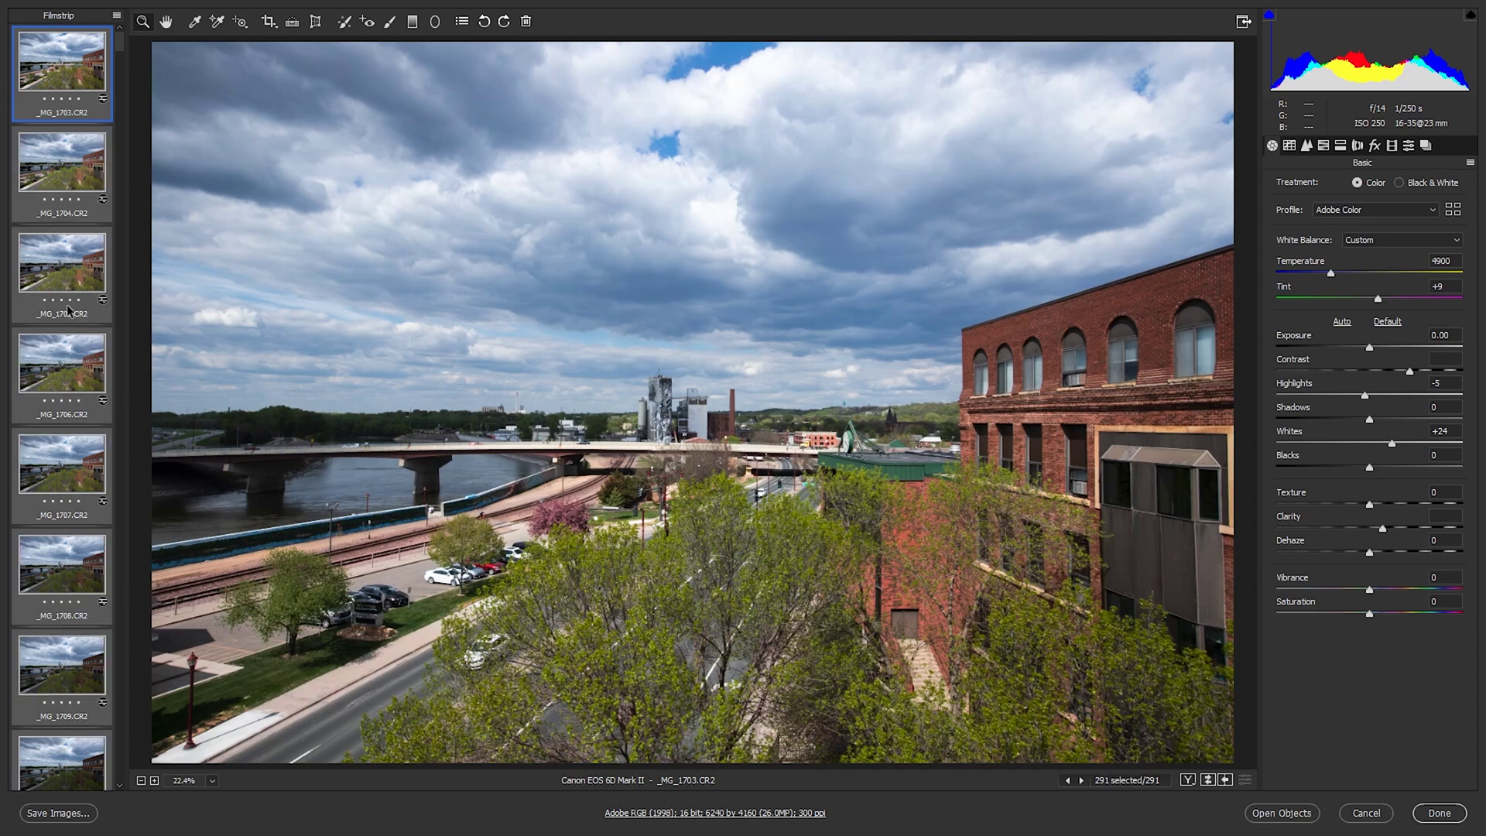
Step: Sync the first frame's settings across all 291 selected frames with Sync Settings
right_click(71, 75)
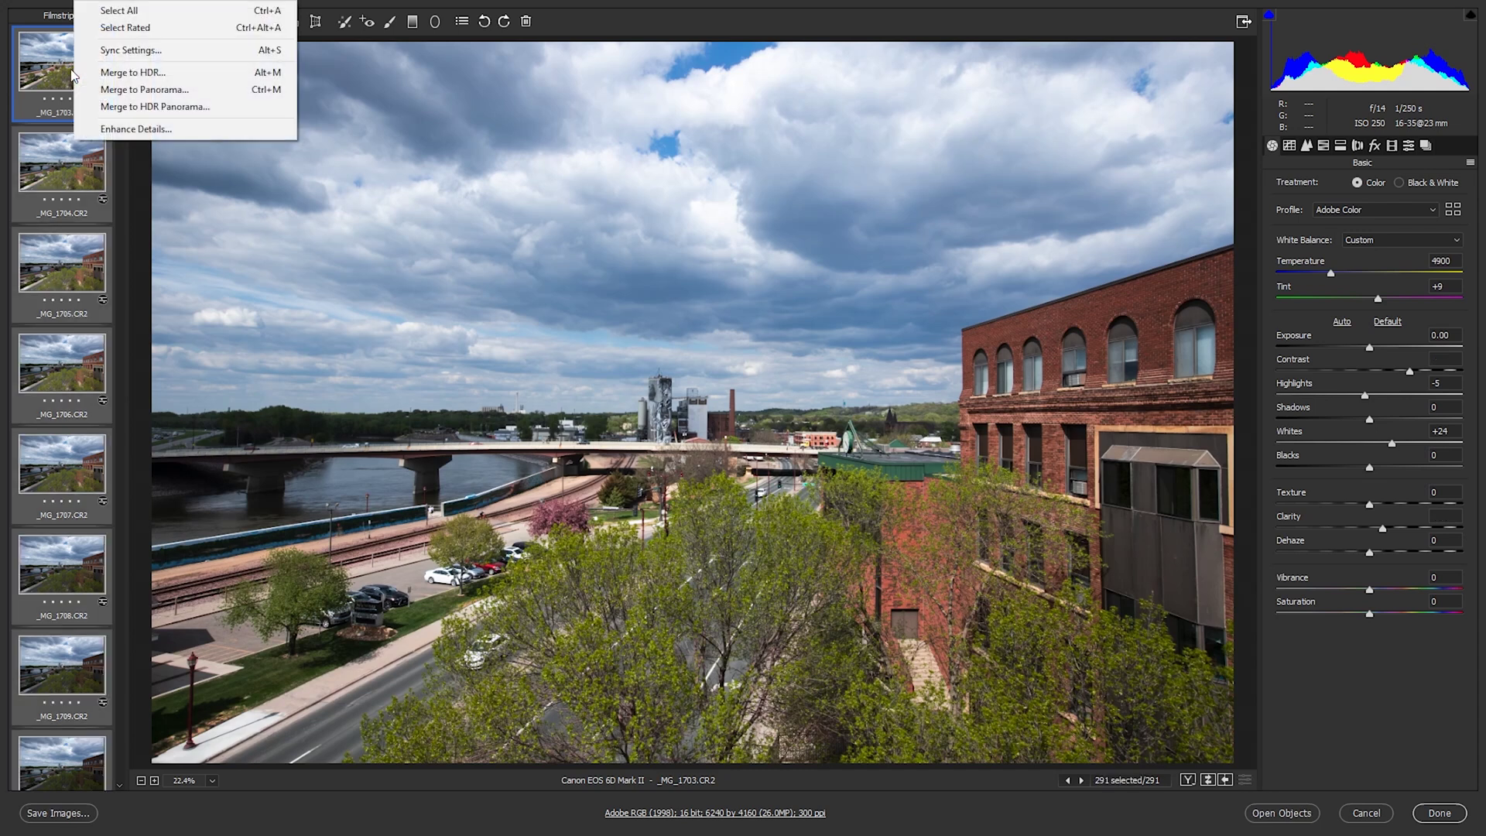
left_click(128, 50)
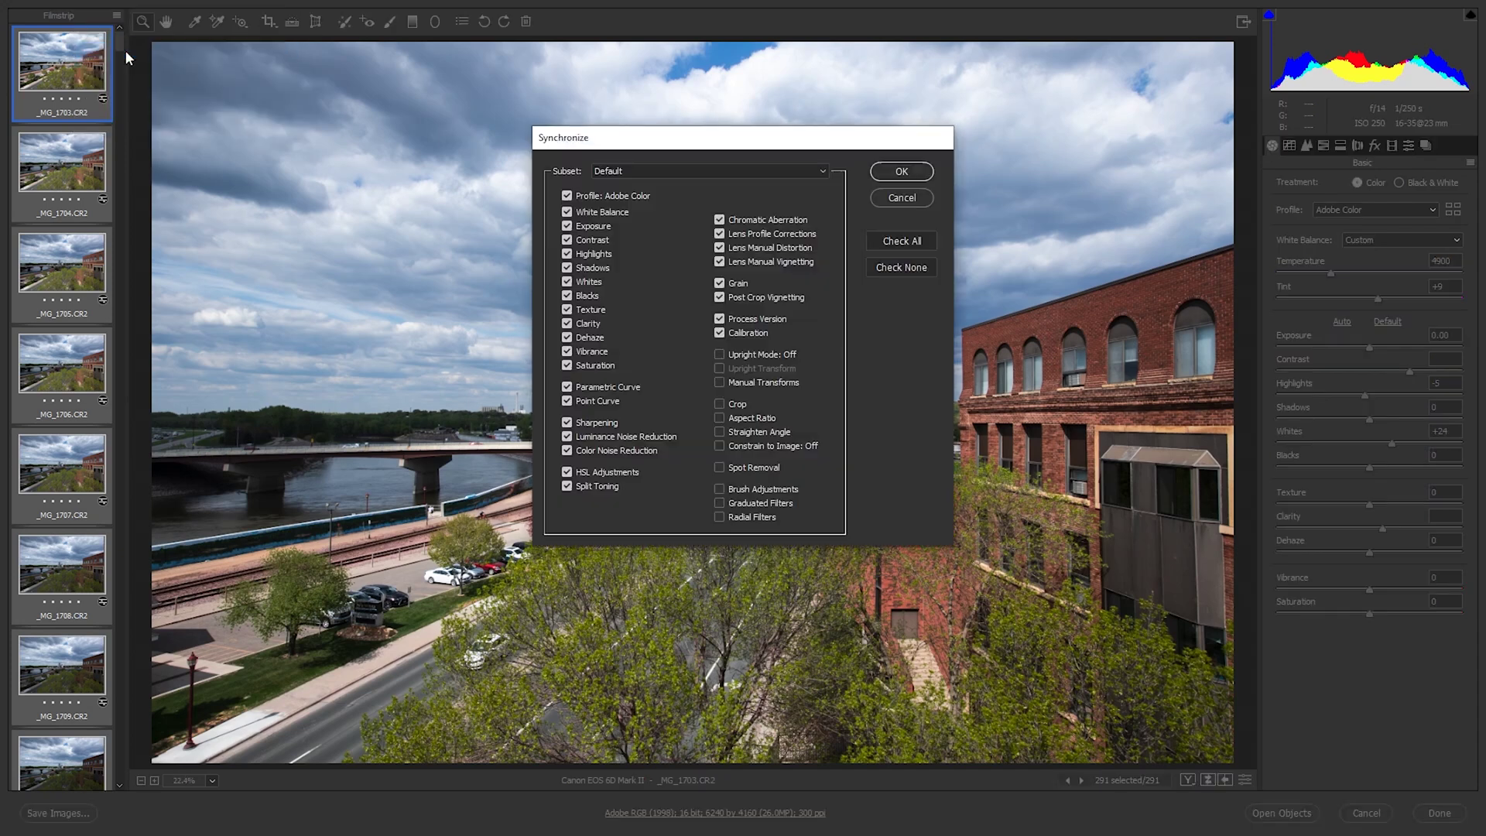
left_click(902, 171)
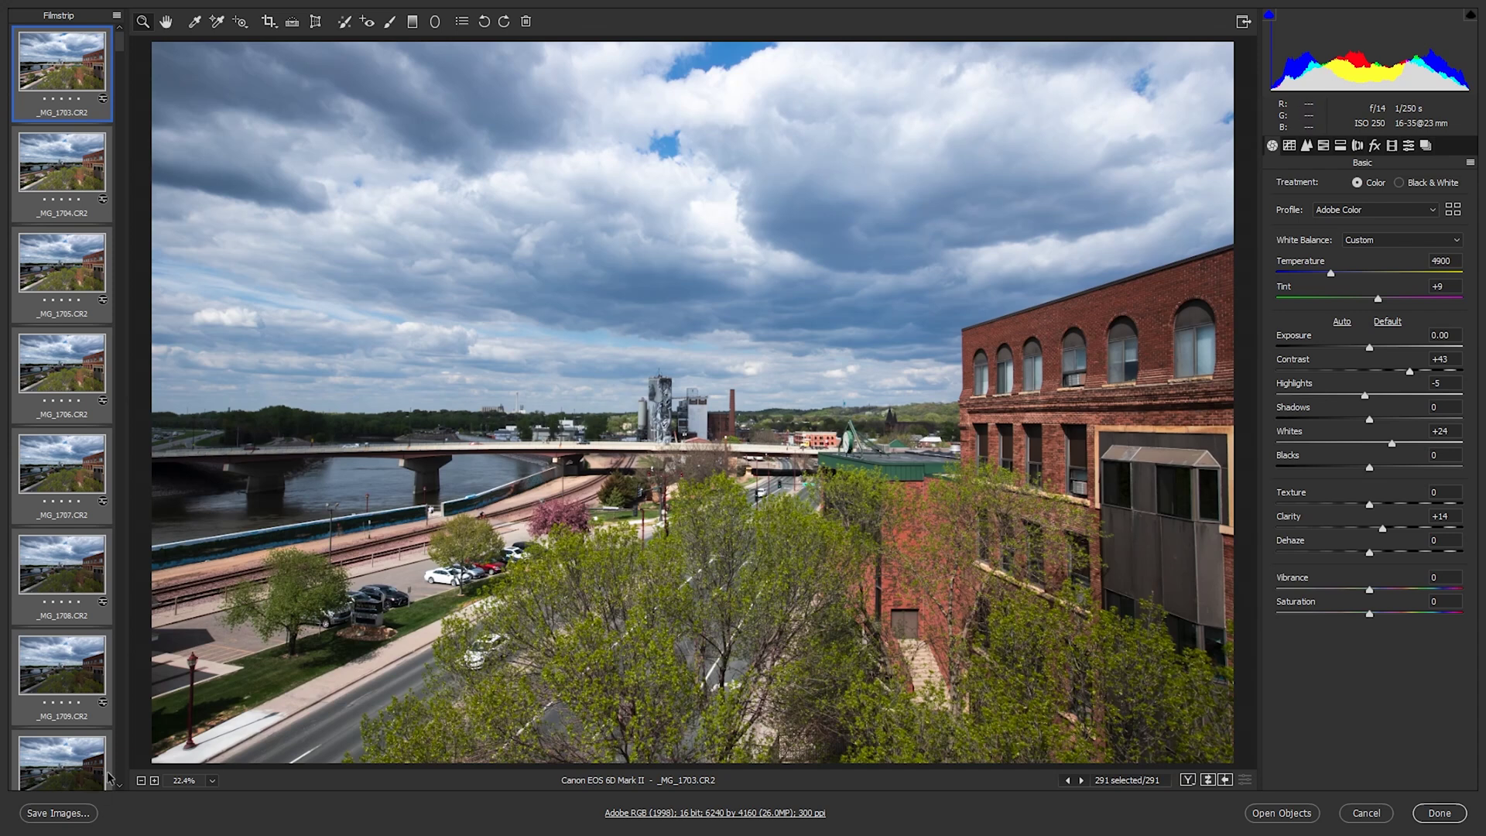
Step: Create a new JPEGS folder inside A Timelapse from the Save Images options
left_click(60, 816)
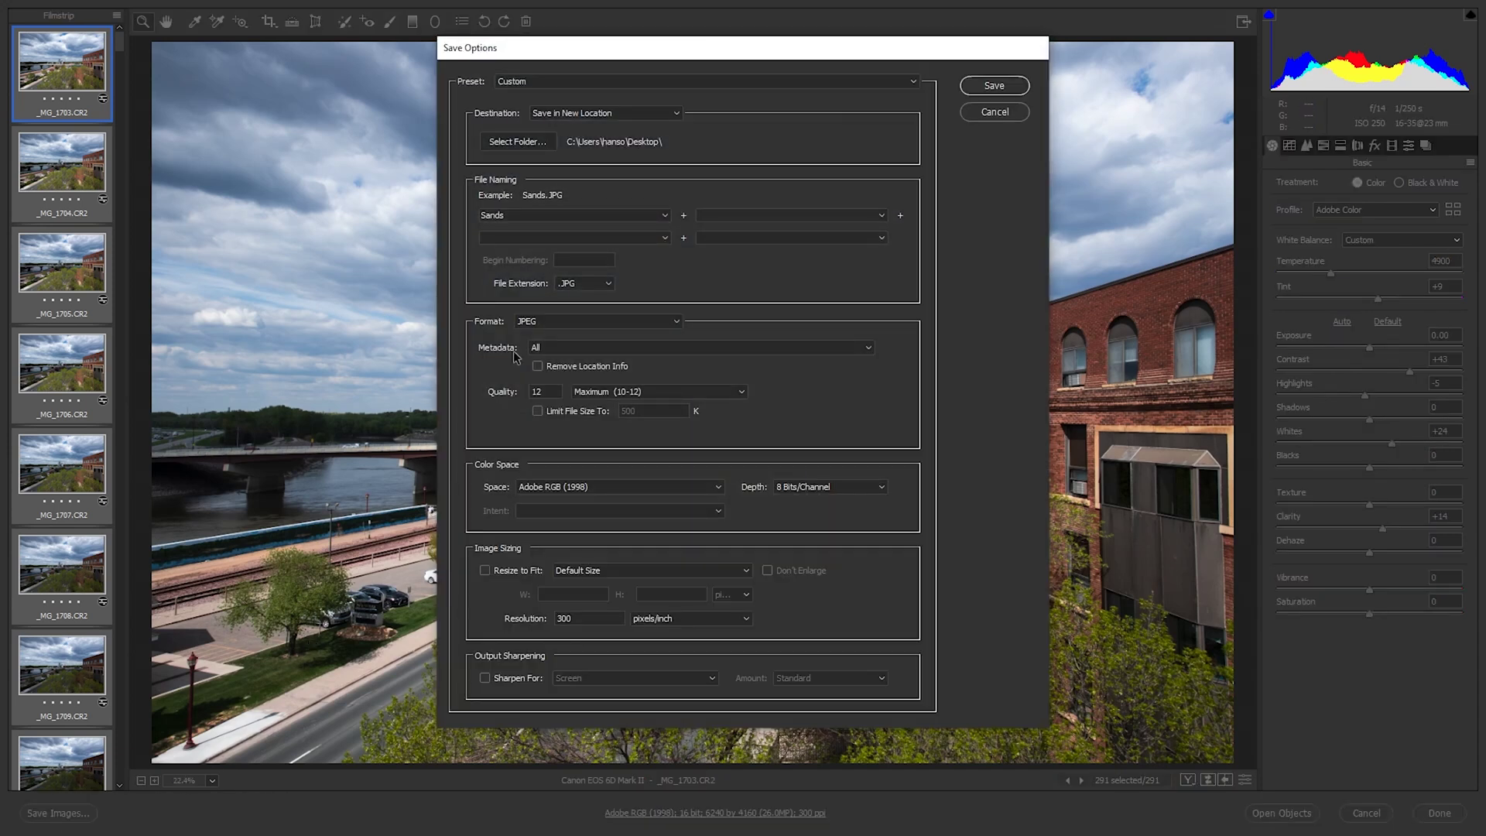
left_click(522, 144)
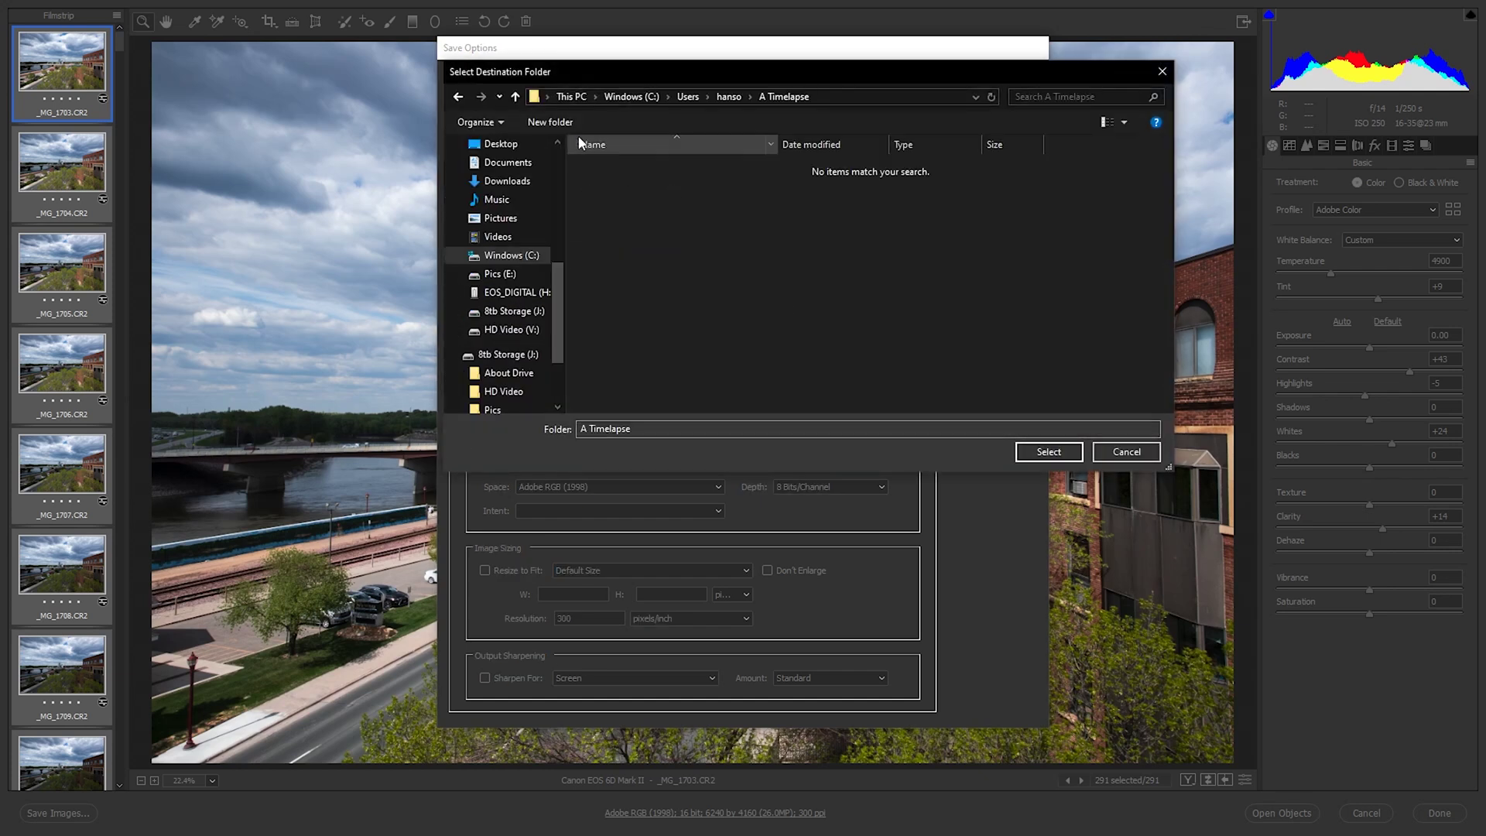
left_click(550, 122)
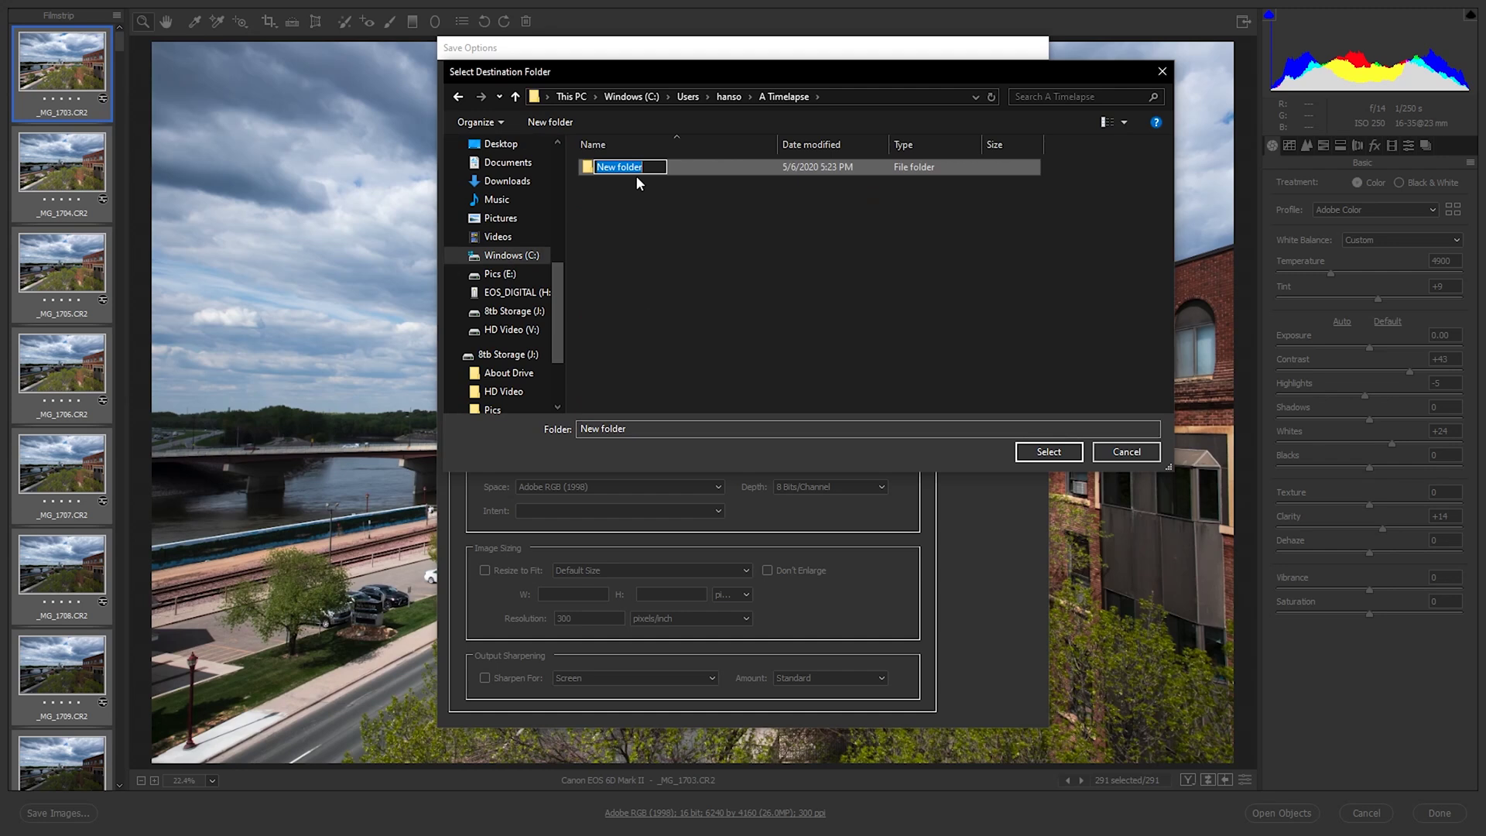
type("JPEGS")
left_click(643, 248)
double_click(616, 161)
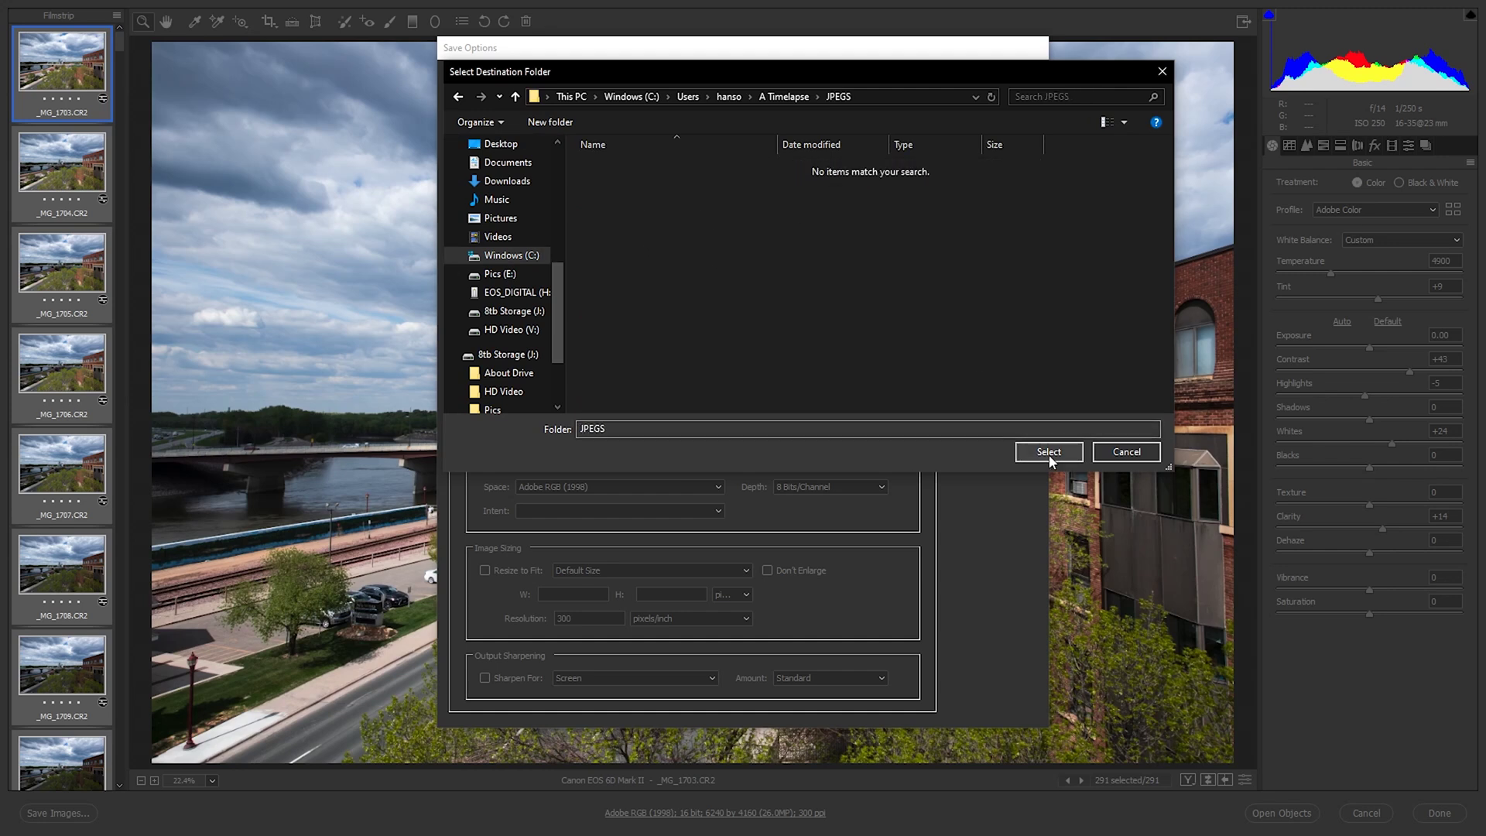
Step: Save all frames as JPEGs into the JPEGS folder and return to Bridge
left_click(1068, 452)
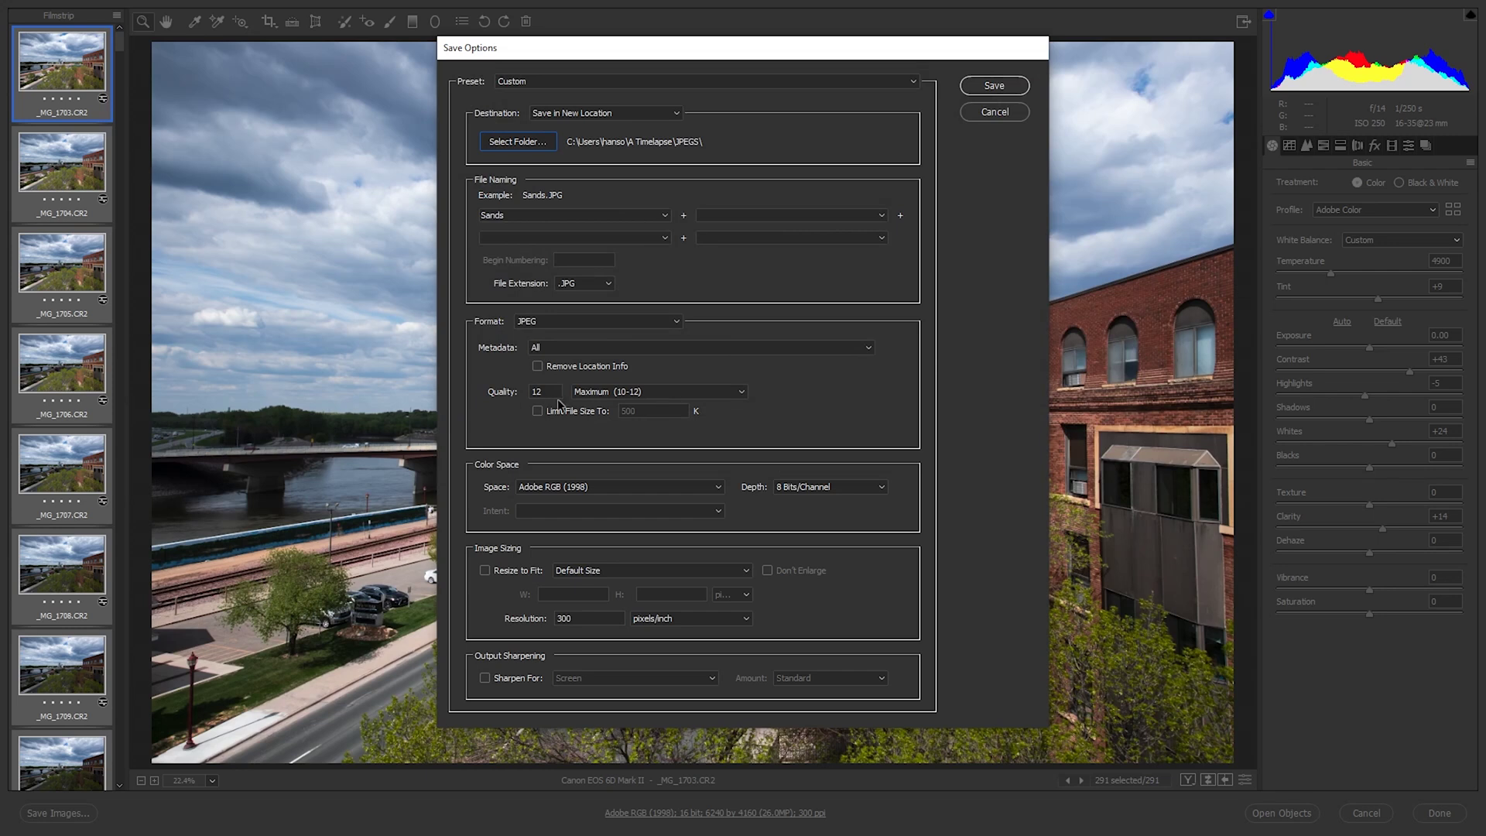
left_click(990, 92)
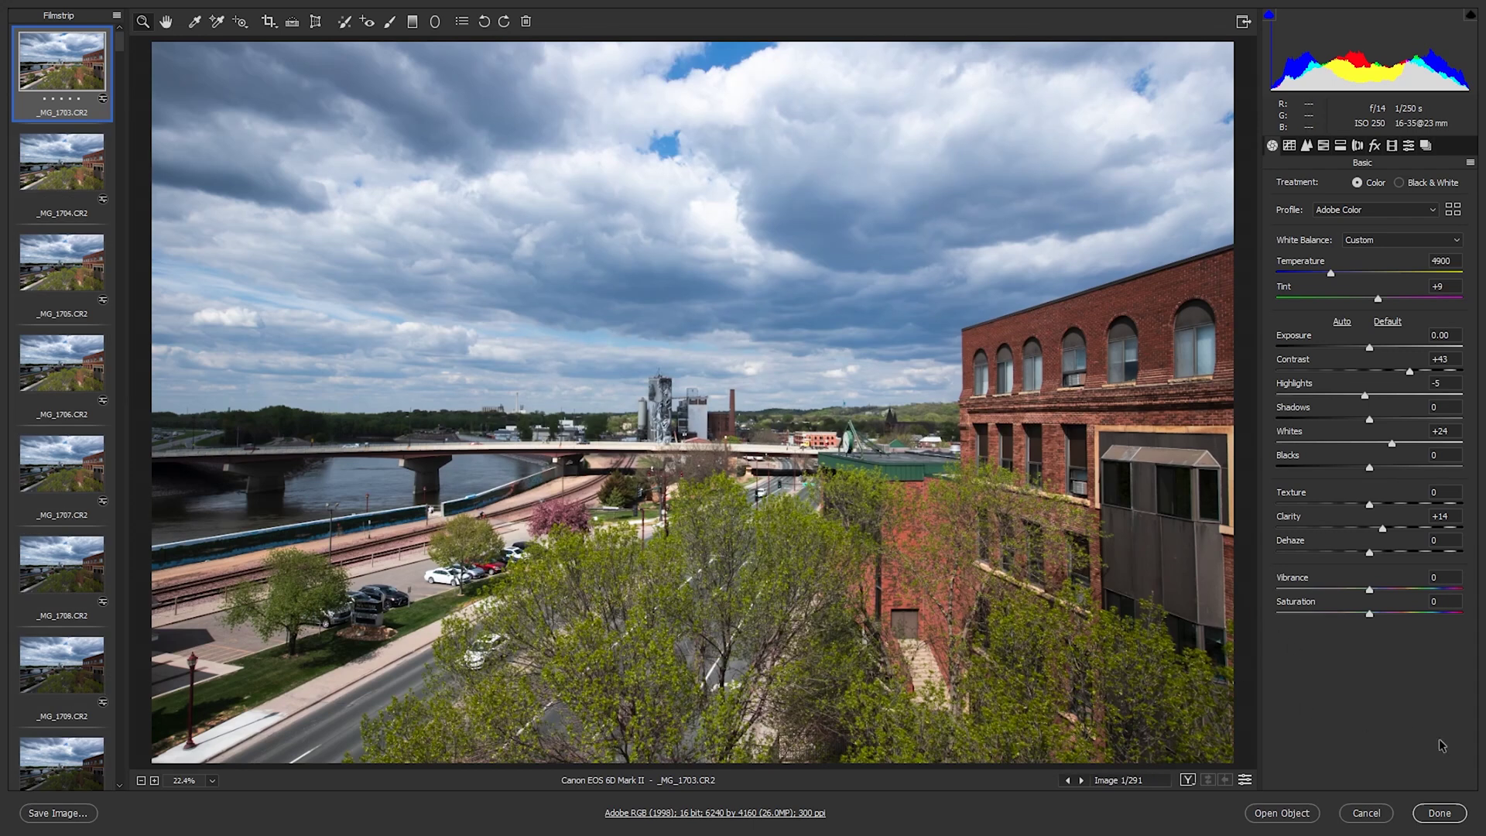
left_click(1453, 816)
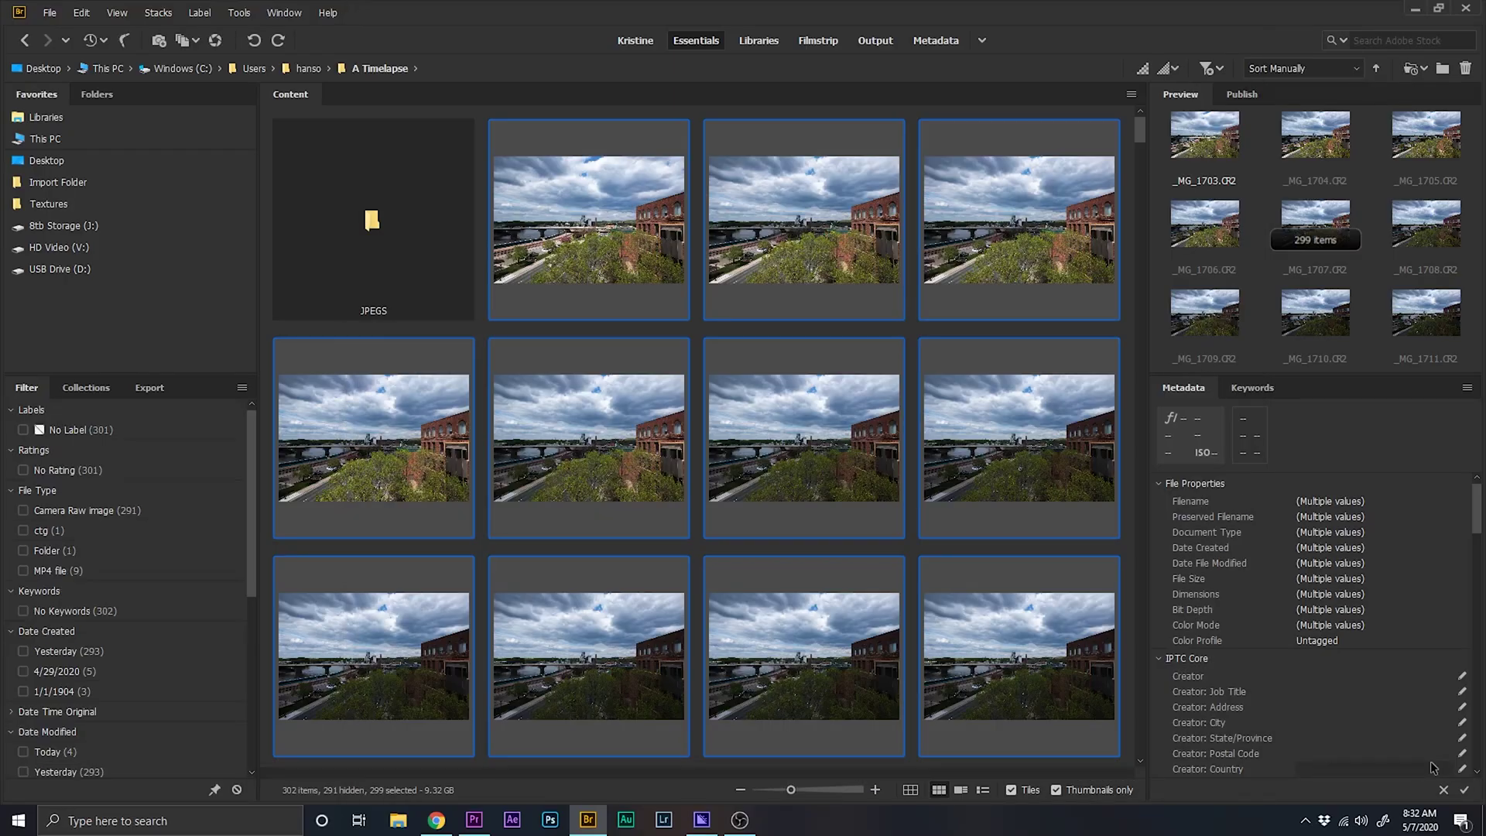
Step: Start a new Premiere Pro project named Timelapse, replacing the existing one
left_click(474, 821)
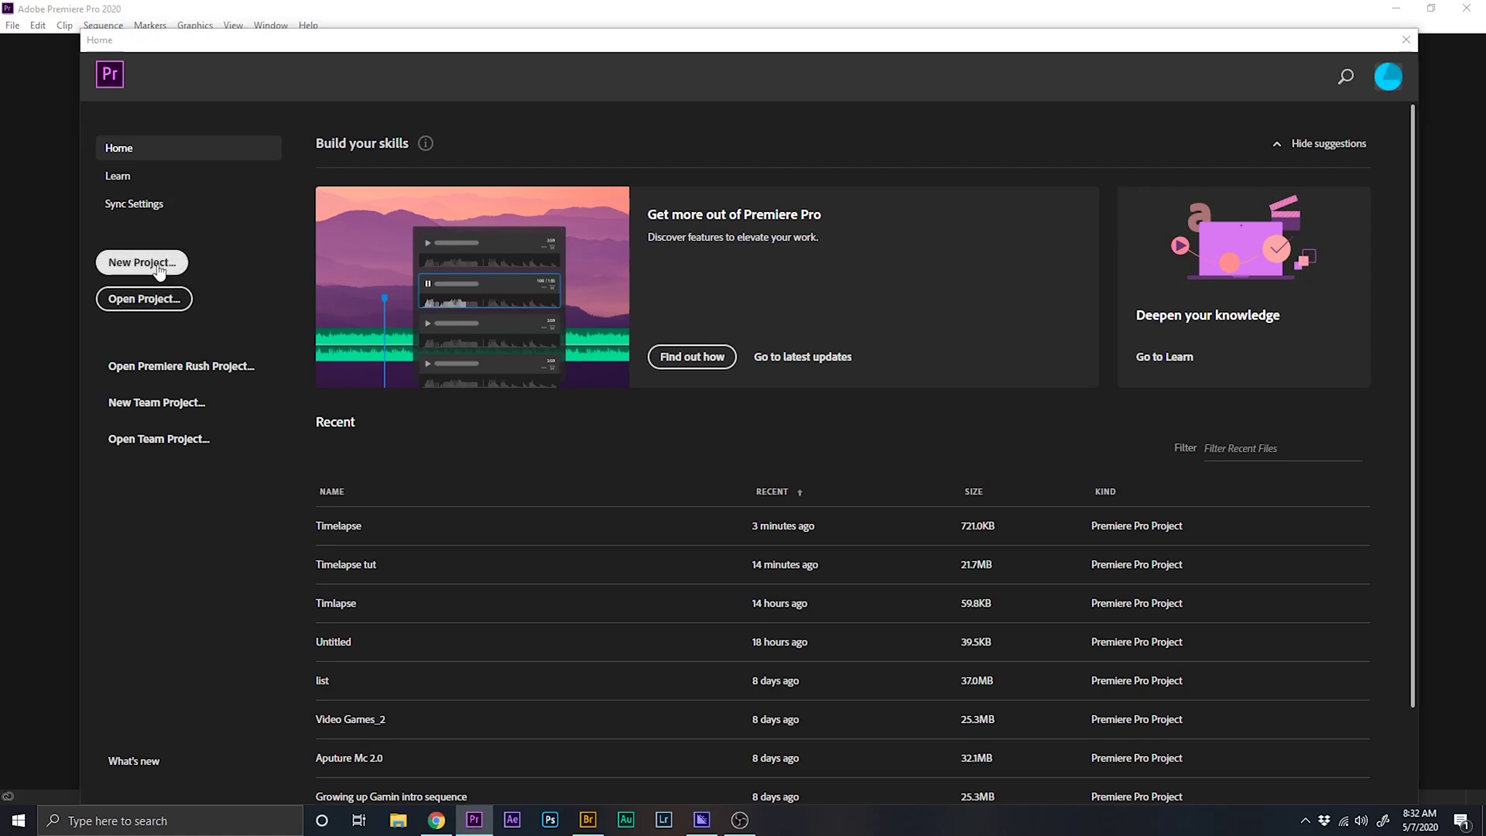
left_click(142, 262)
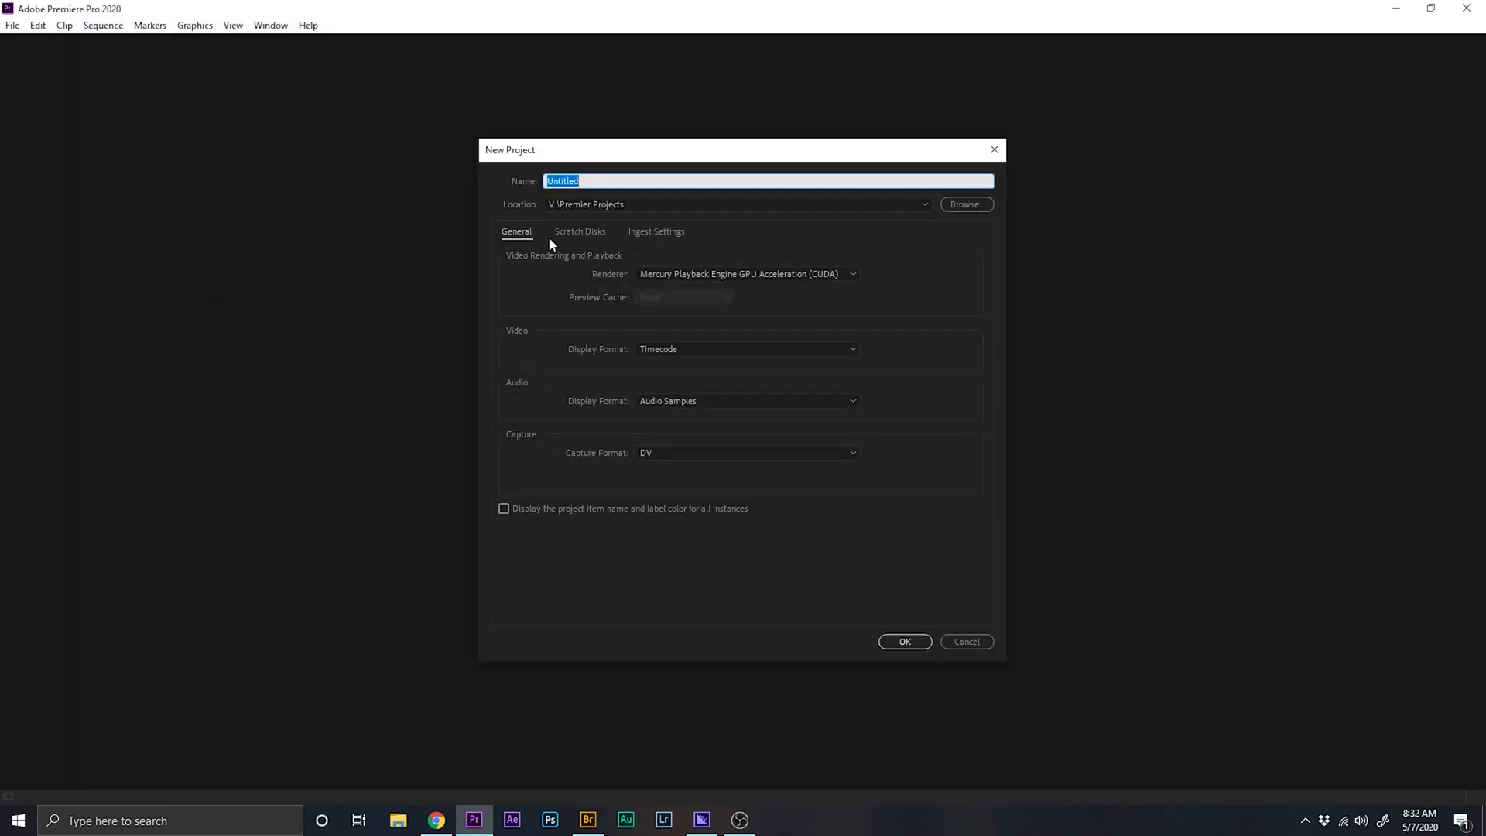
type("Timelaps")
left_click(904, 643)
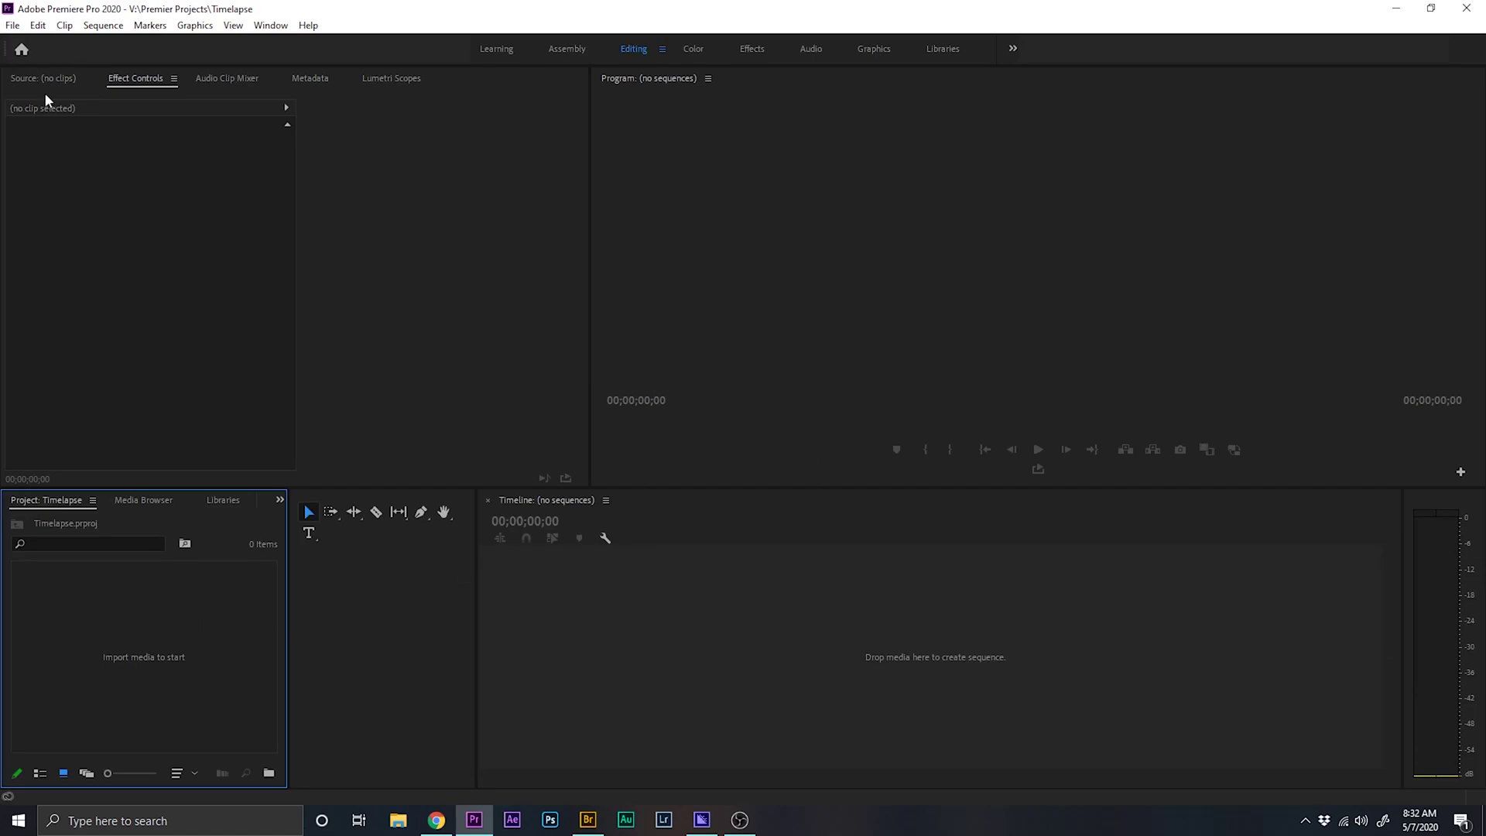
Step: Create Sequence 01 from the ARRI 1080p 23.976 preset
left_click(13, 26)
mouse_move(39, 45)
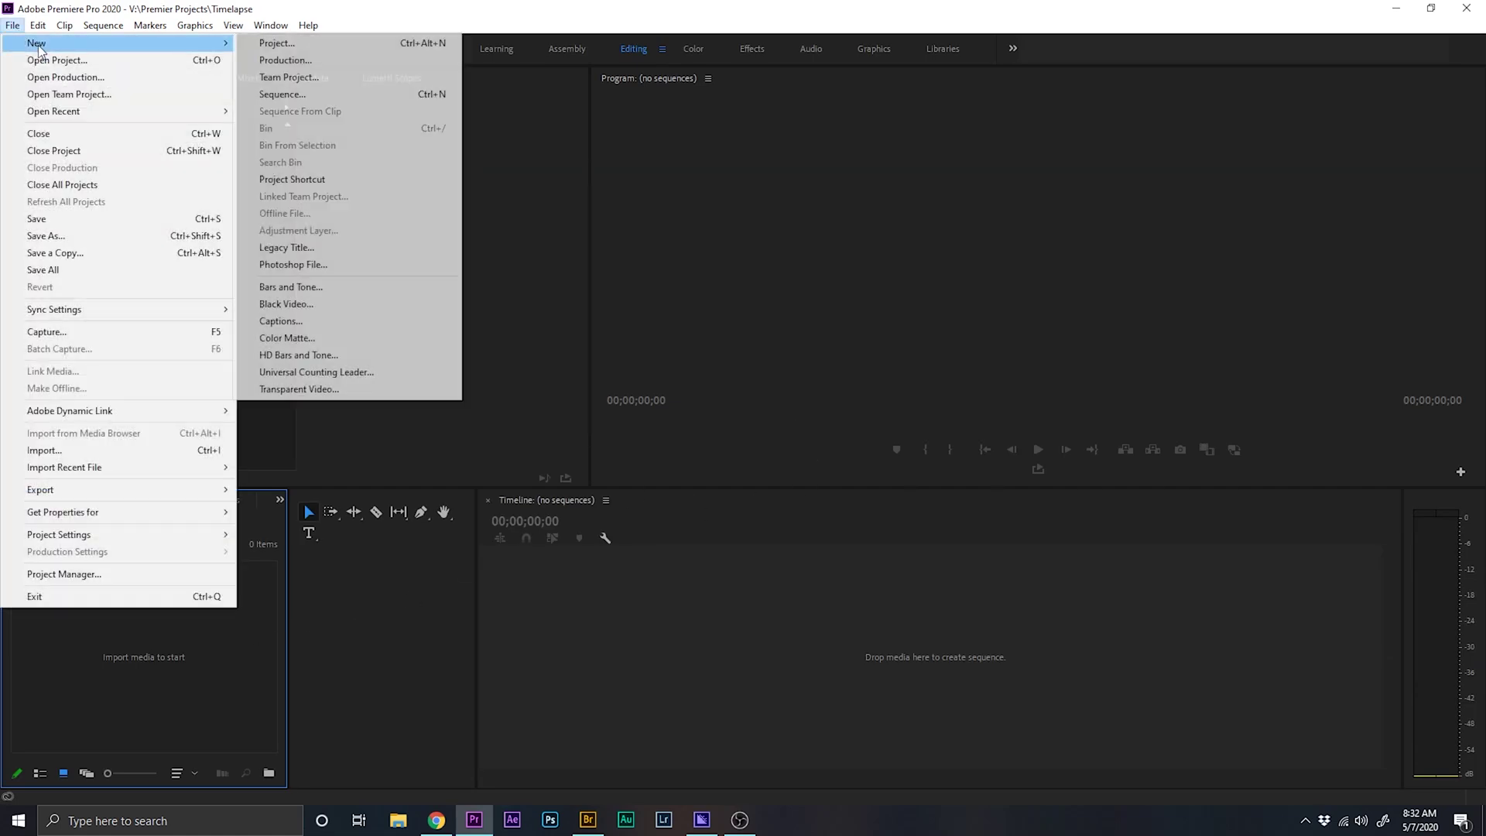
left_click(301, 94)
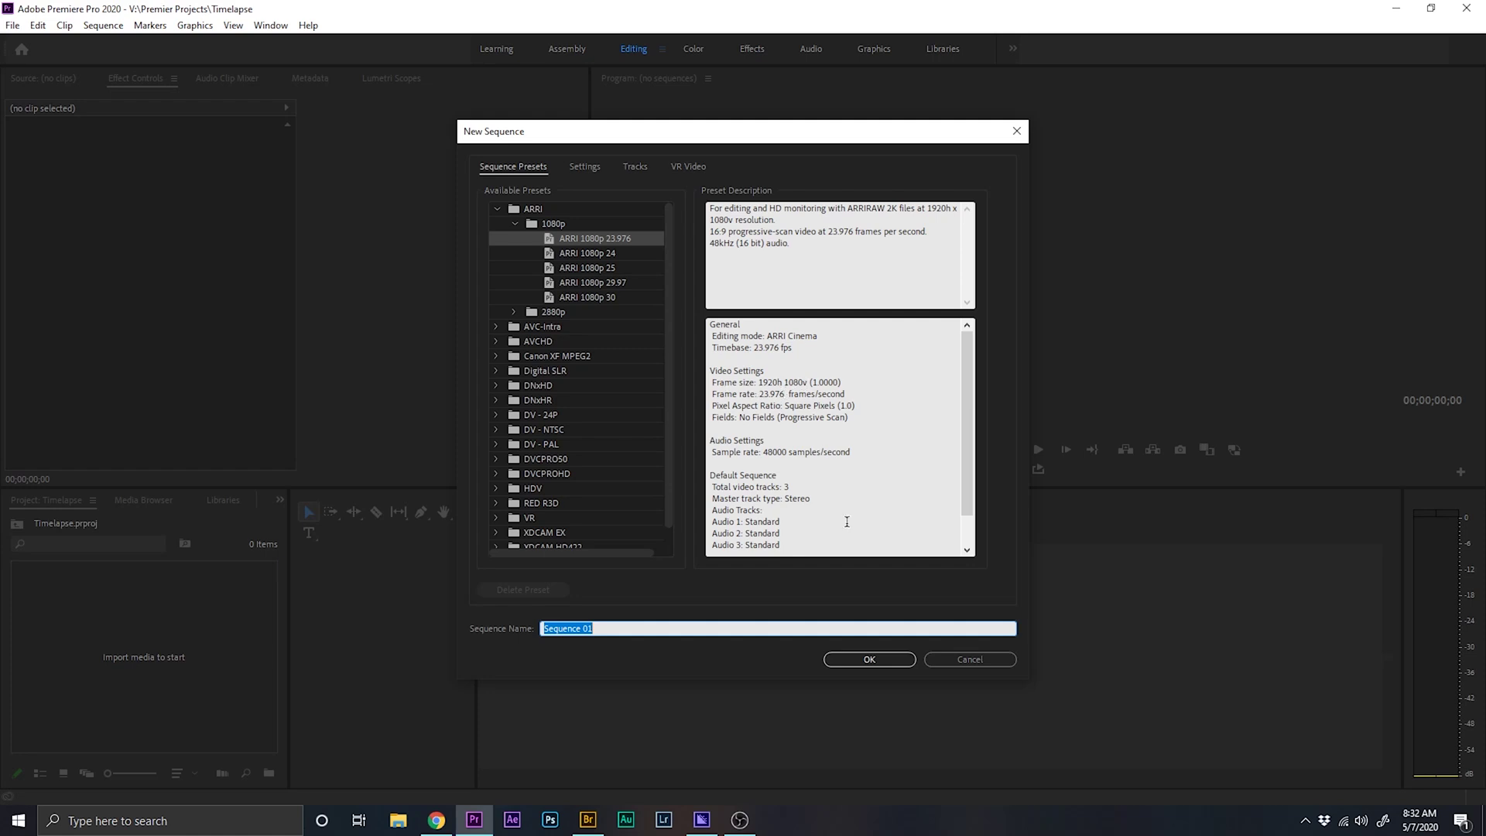
left_click(870, 659)
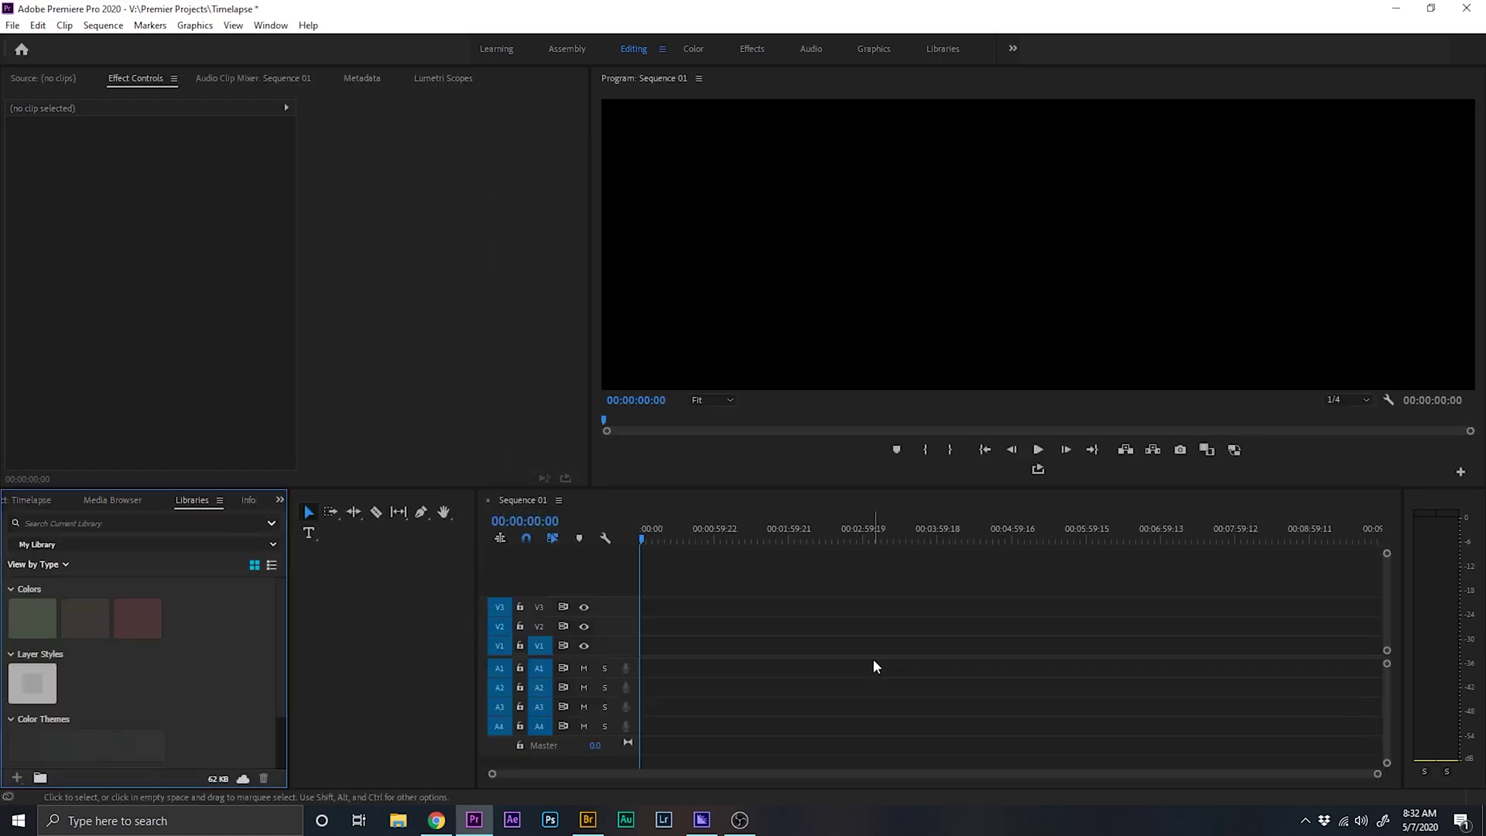
Step: Import the Sands JPEGs from Sands_1 as one image sequence and drag it onto V1
left_click(23, 499)
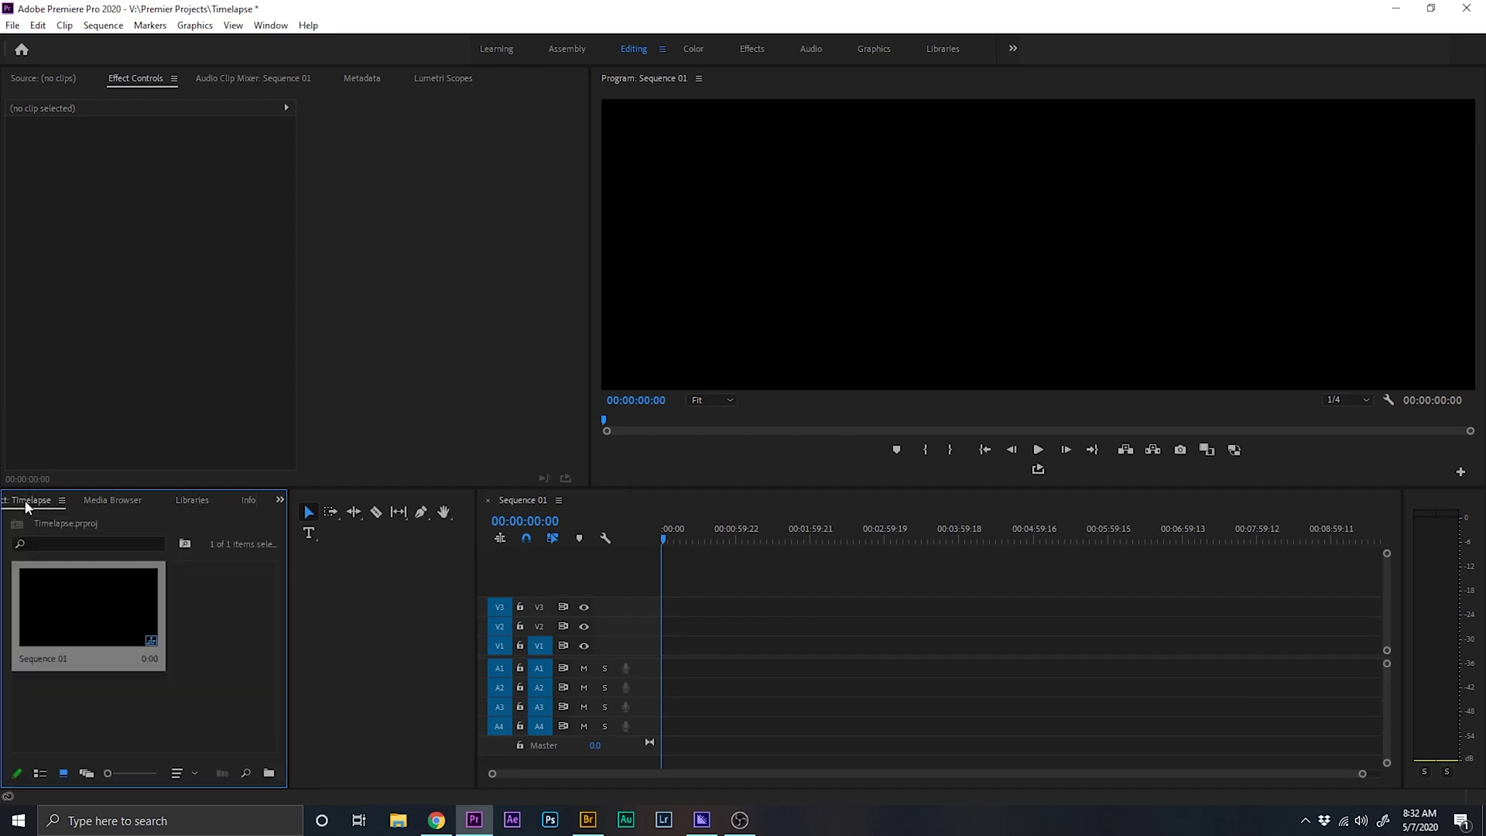
double_click(203, 609)
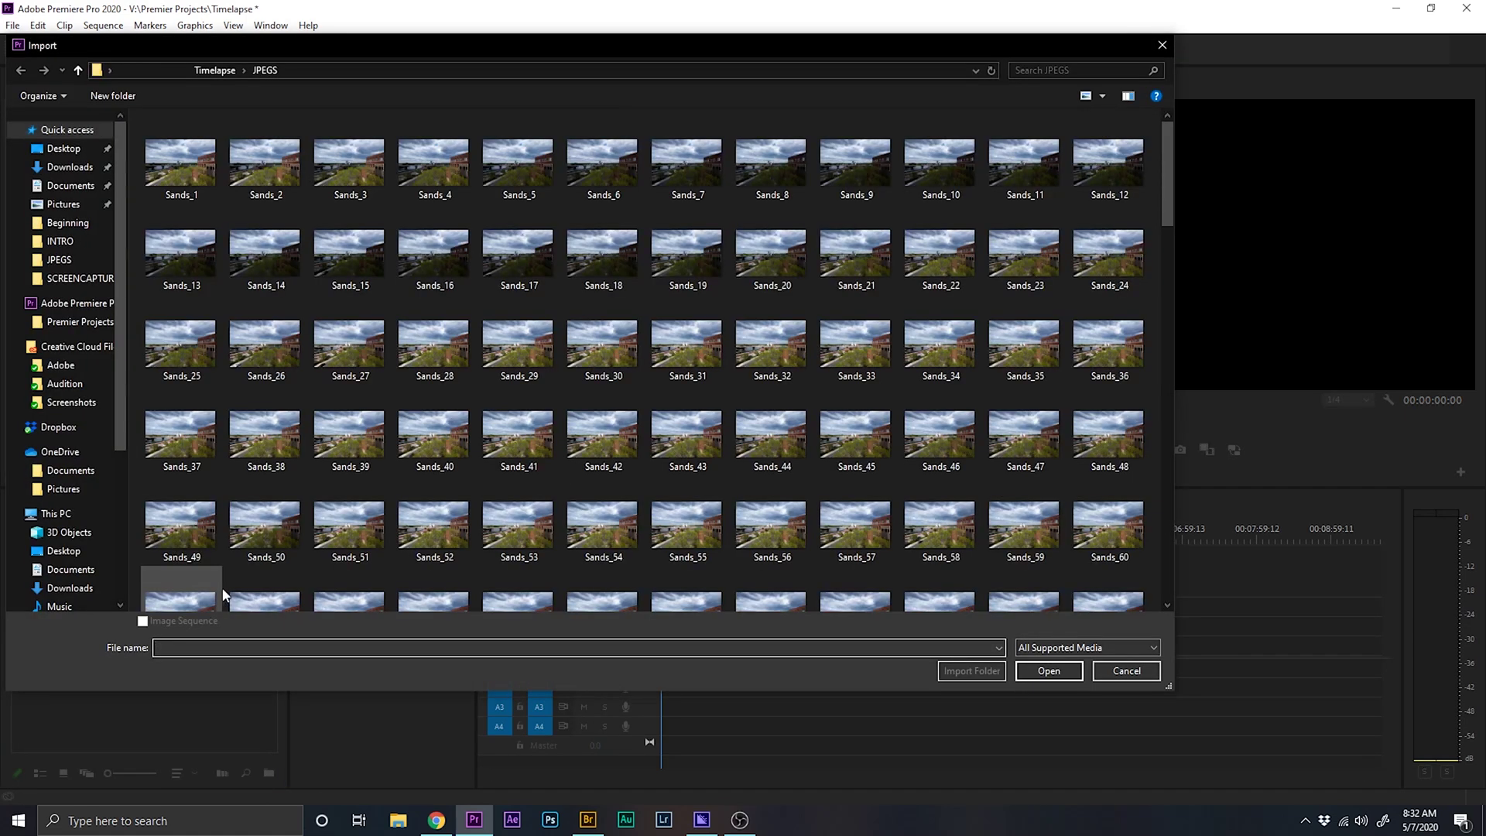
left_click(178, 164)
left_click(142, 621)
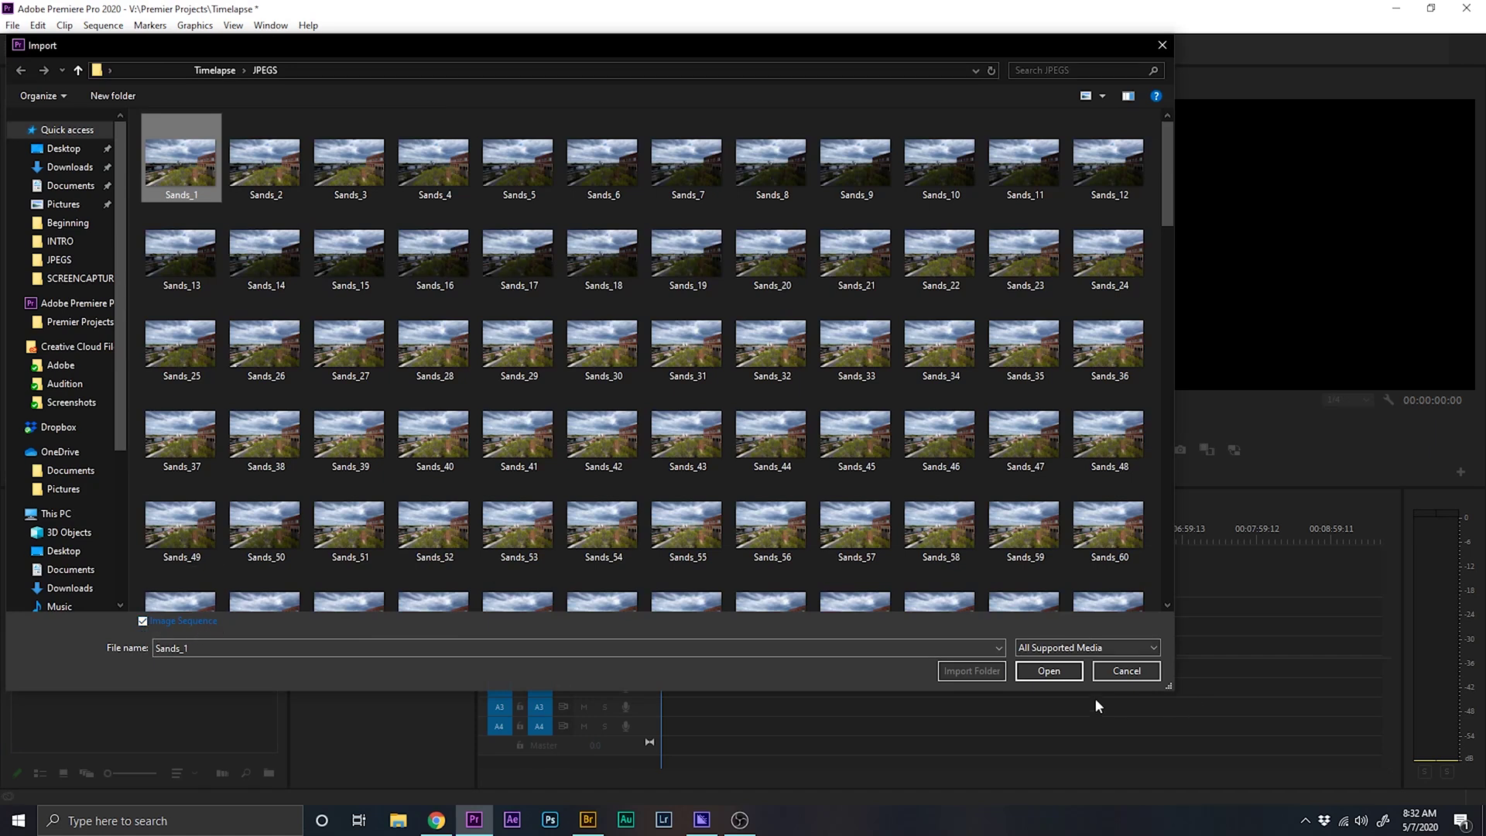
left_click(1066, 672)
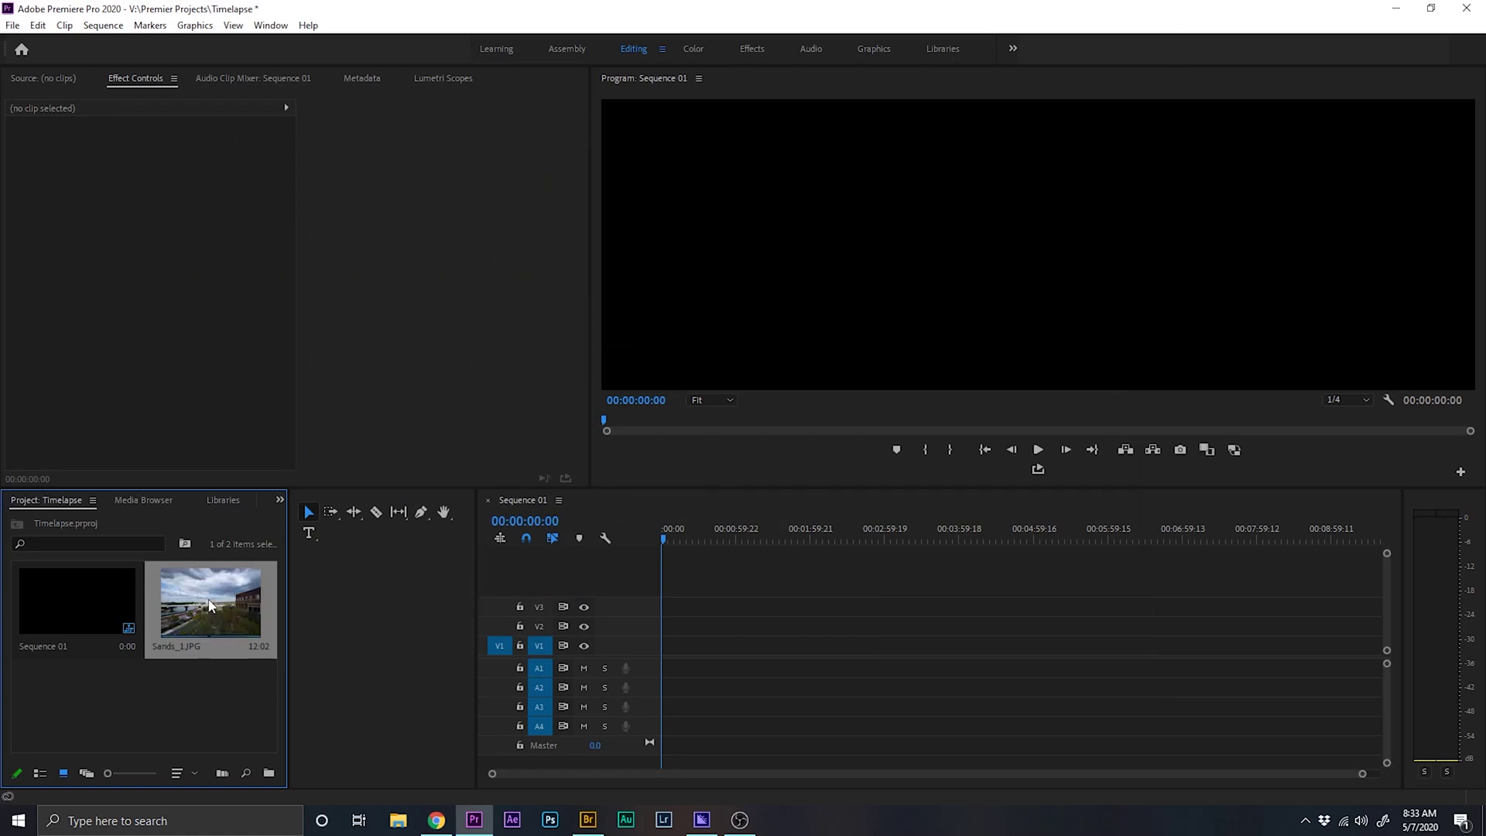
left_click_drag(210, 606, 667, 662)
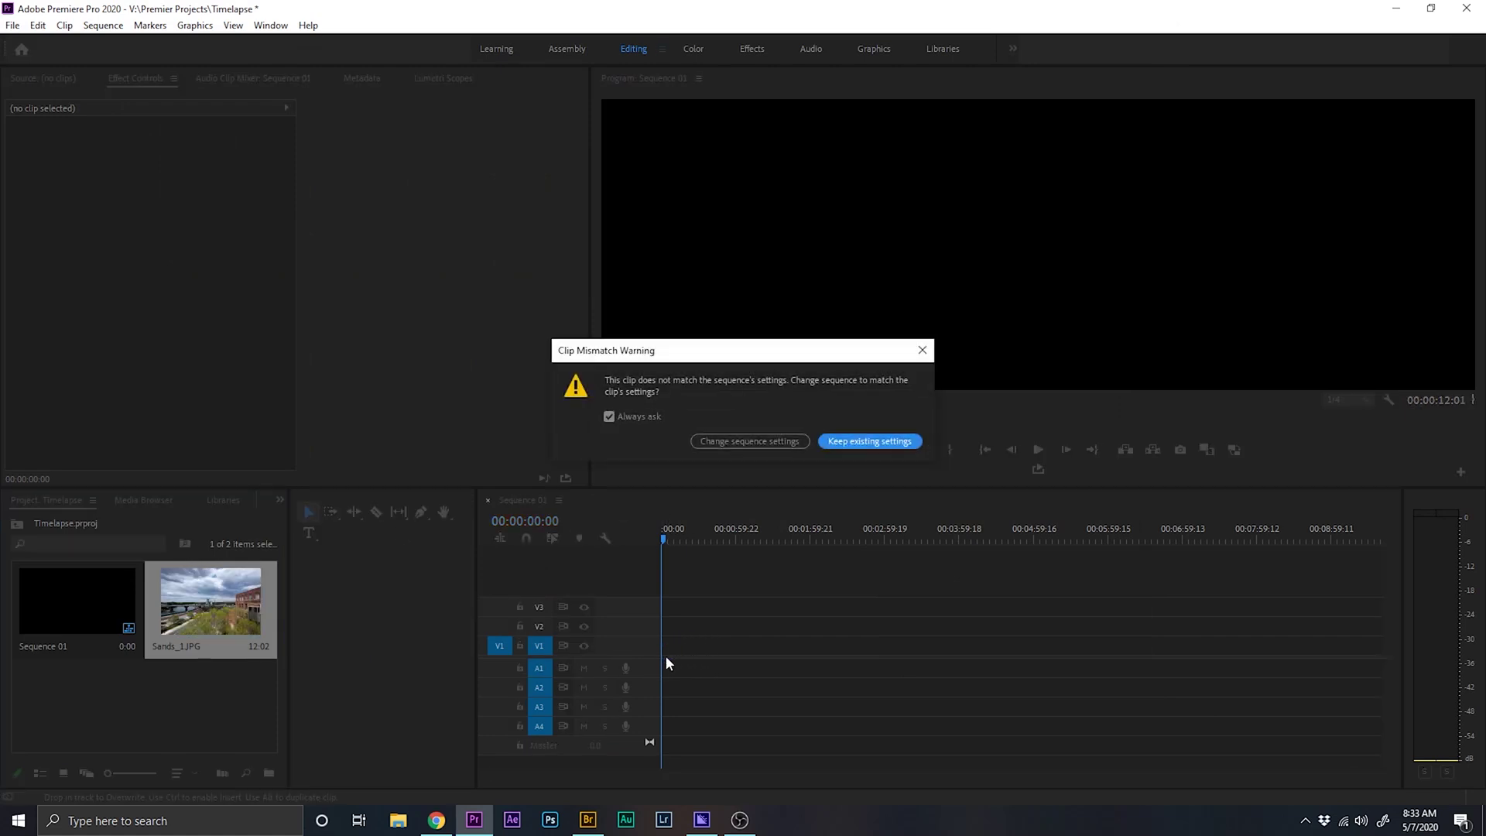
Step: Keep the existing sequence settings and zoom the timeline to fit the 12:02 clip
left_click(890, 441)
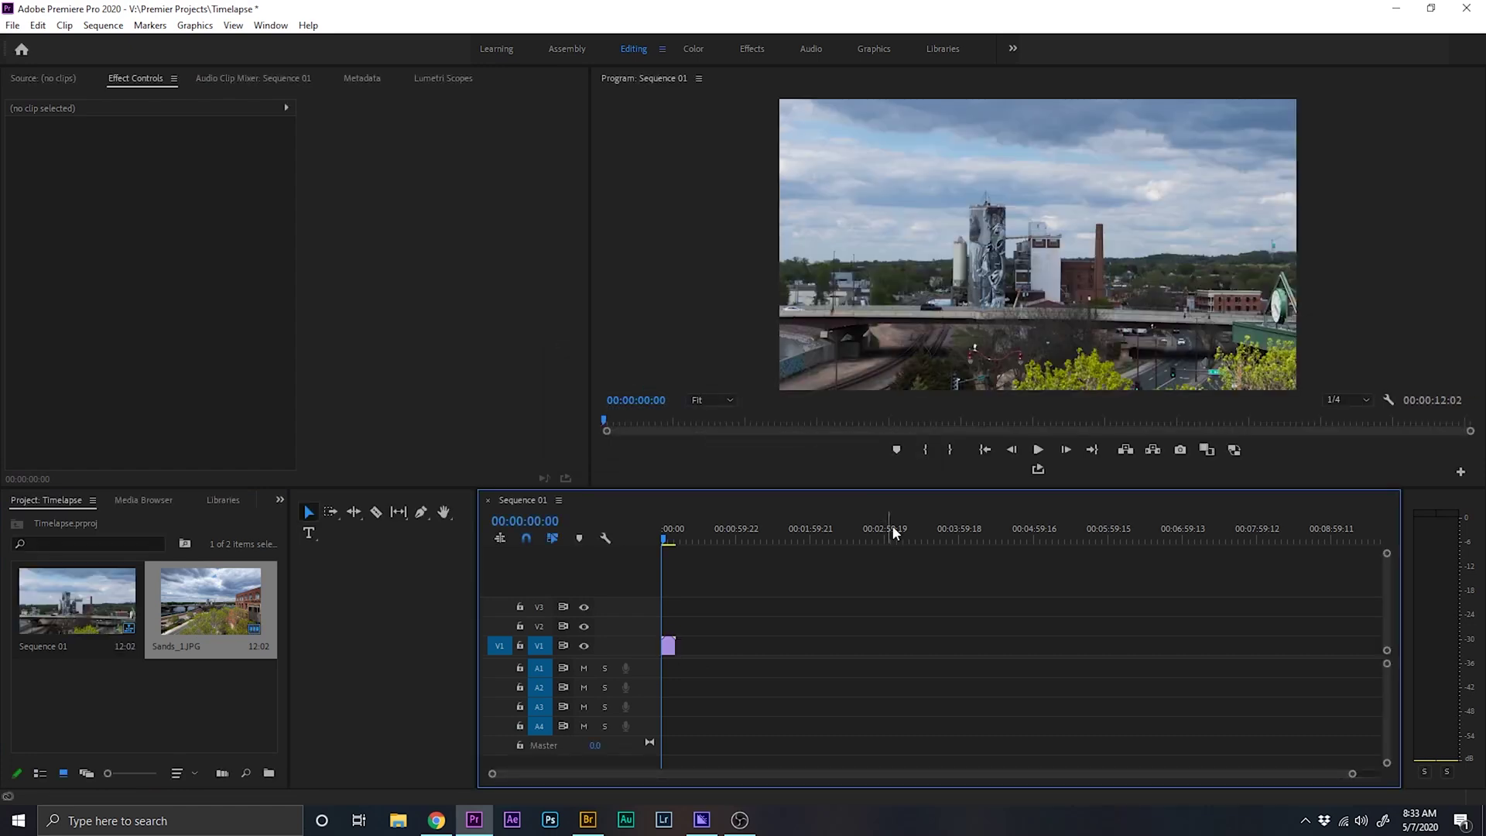
left_click_drag(1352, 776, 990, 788)
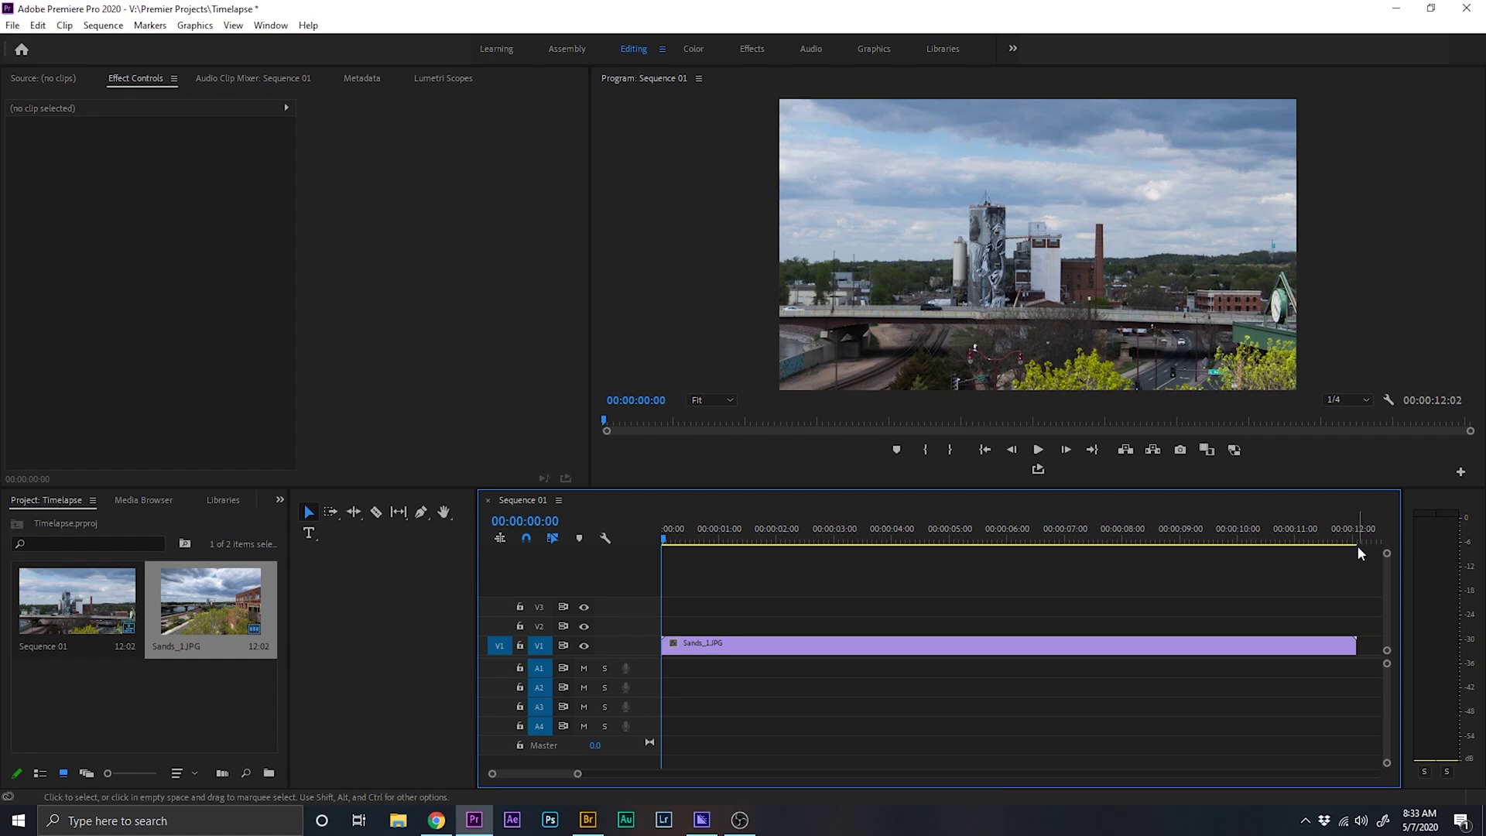
Step: Set the V1 clip's speed to 200% in Speed/Duration, shortening it to 6:01
left_click(856, 656)
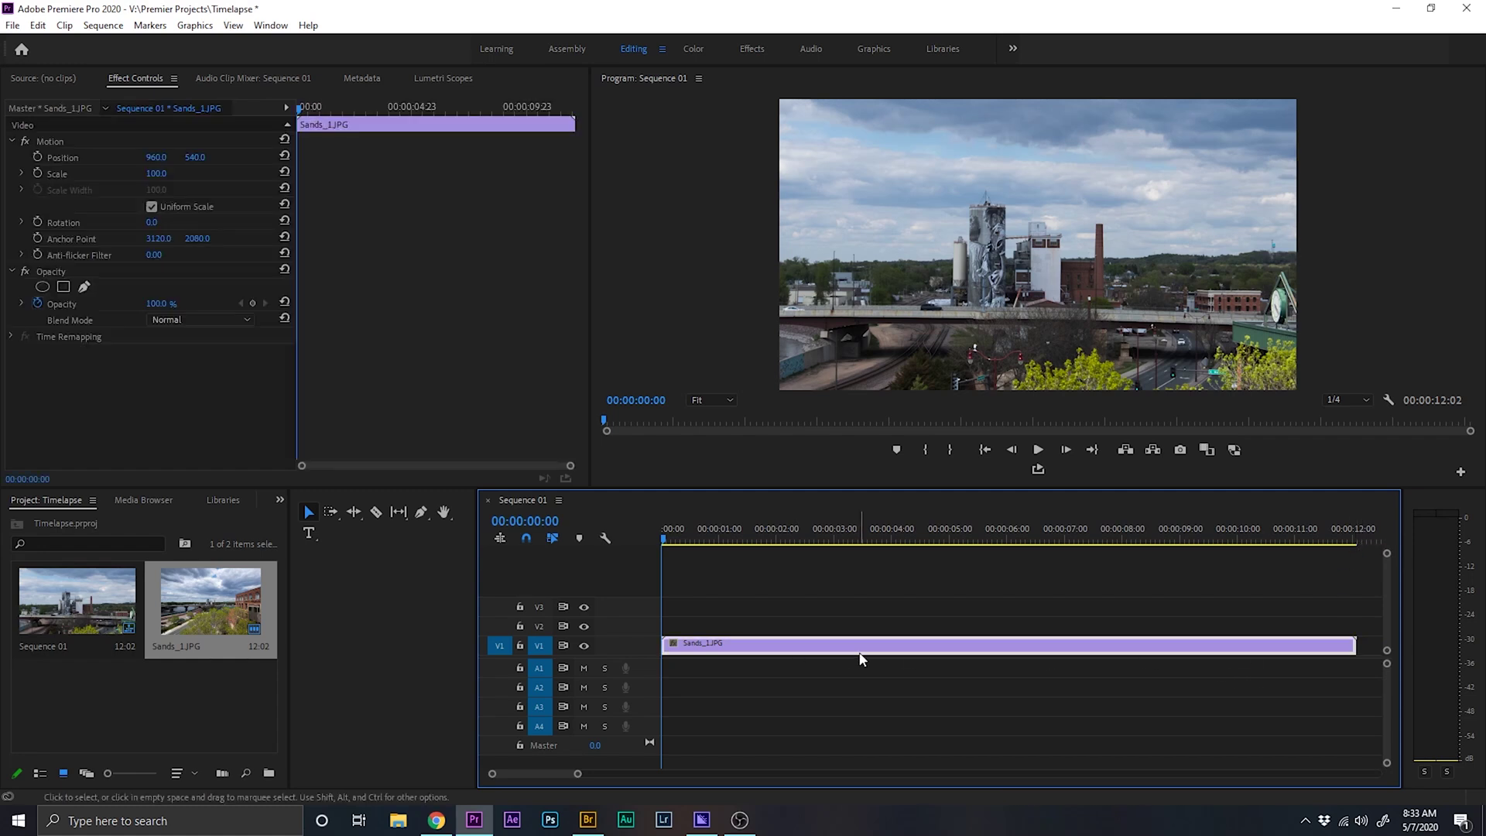
right_click(815, 652)
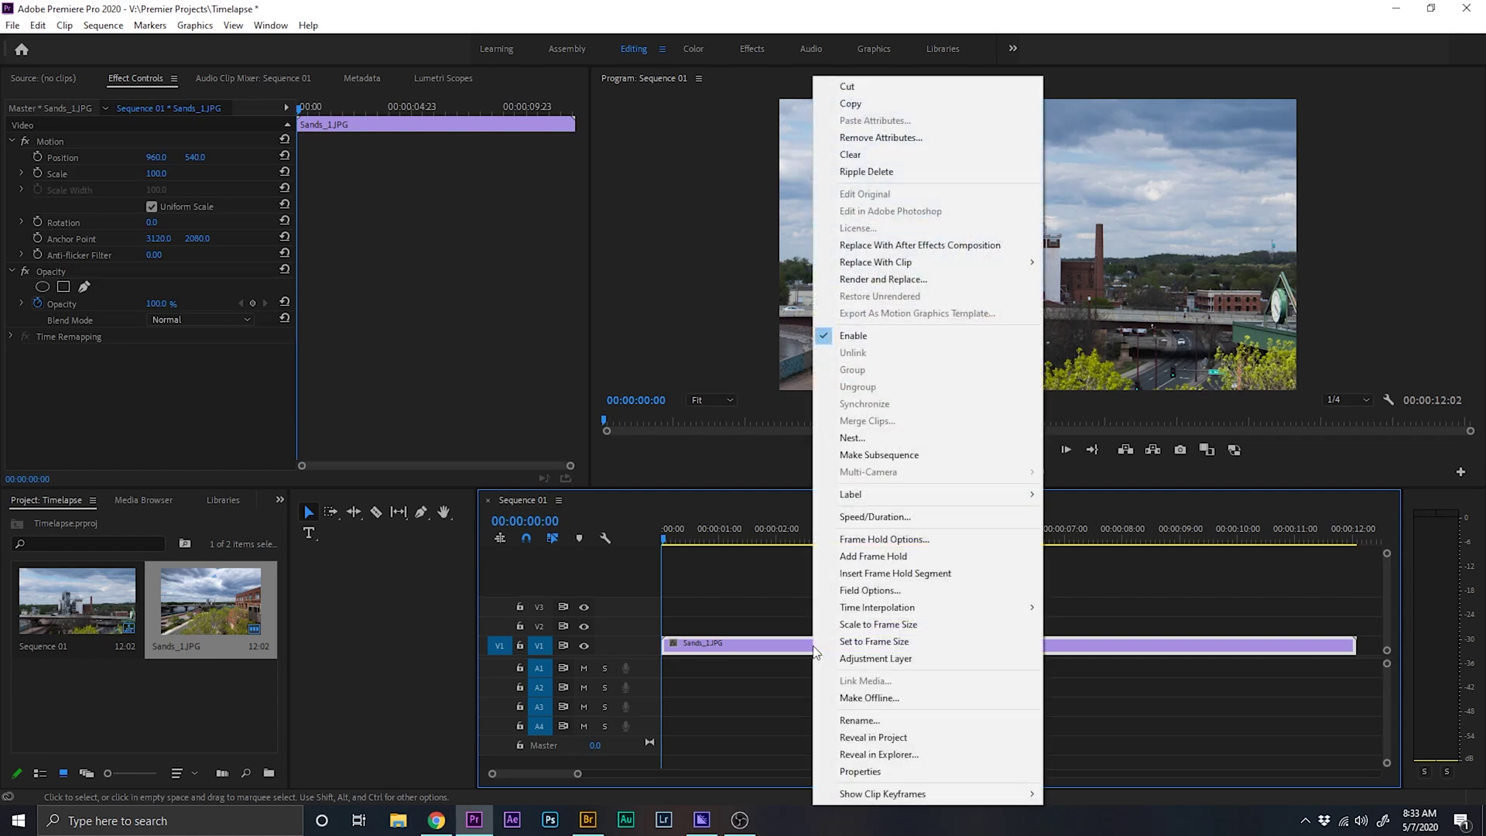
left_click(887, 517)
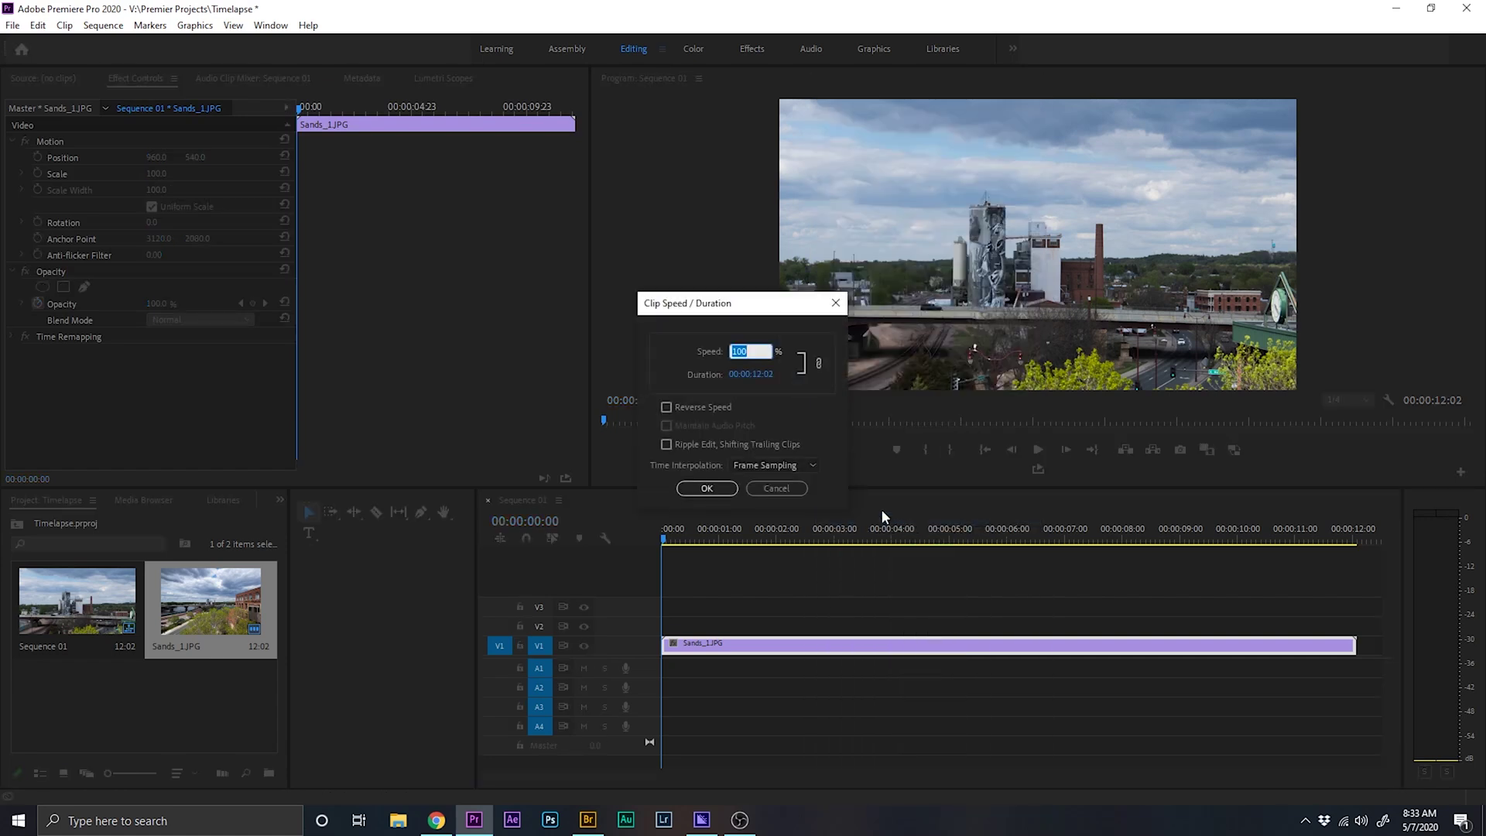
type("200")
key("Return")
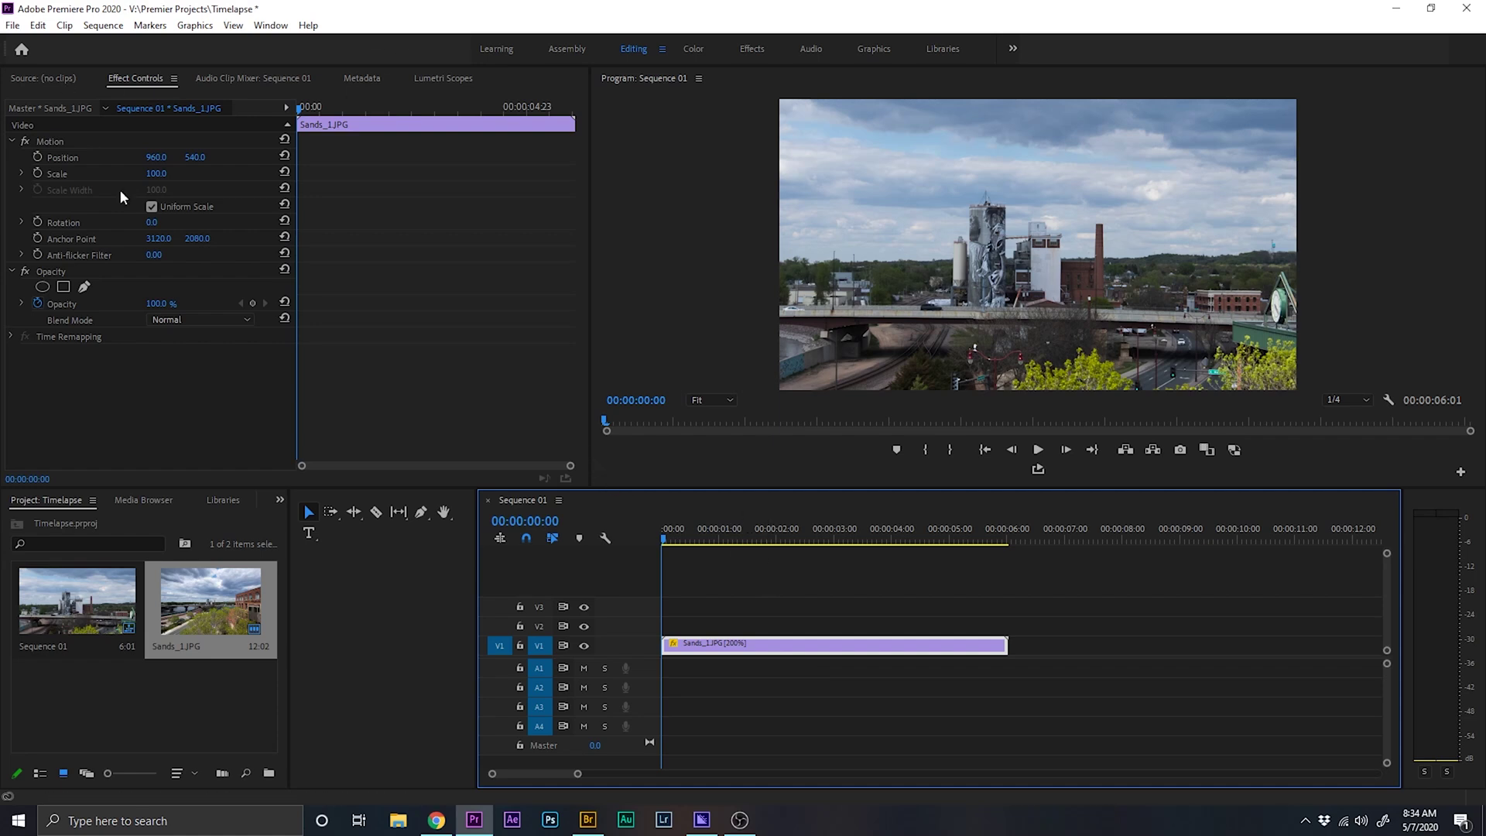
left_click(392, 365)
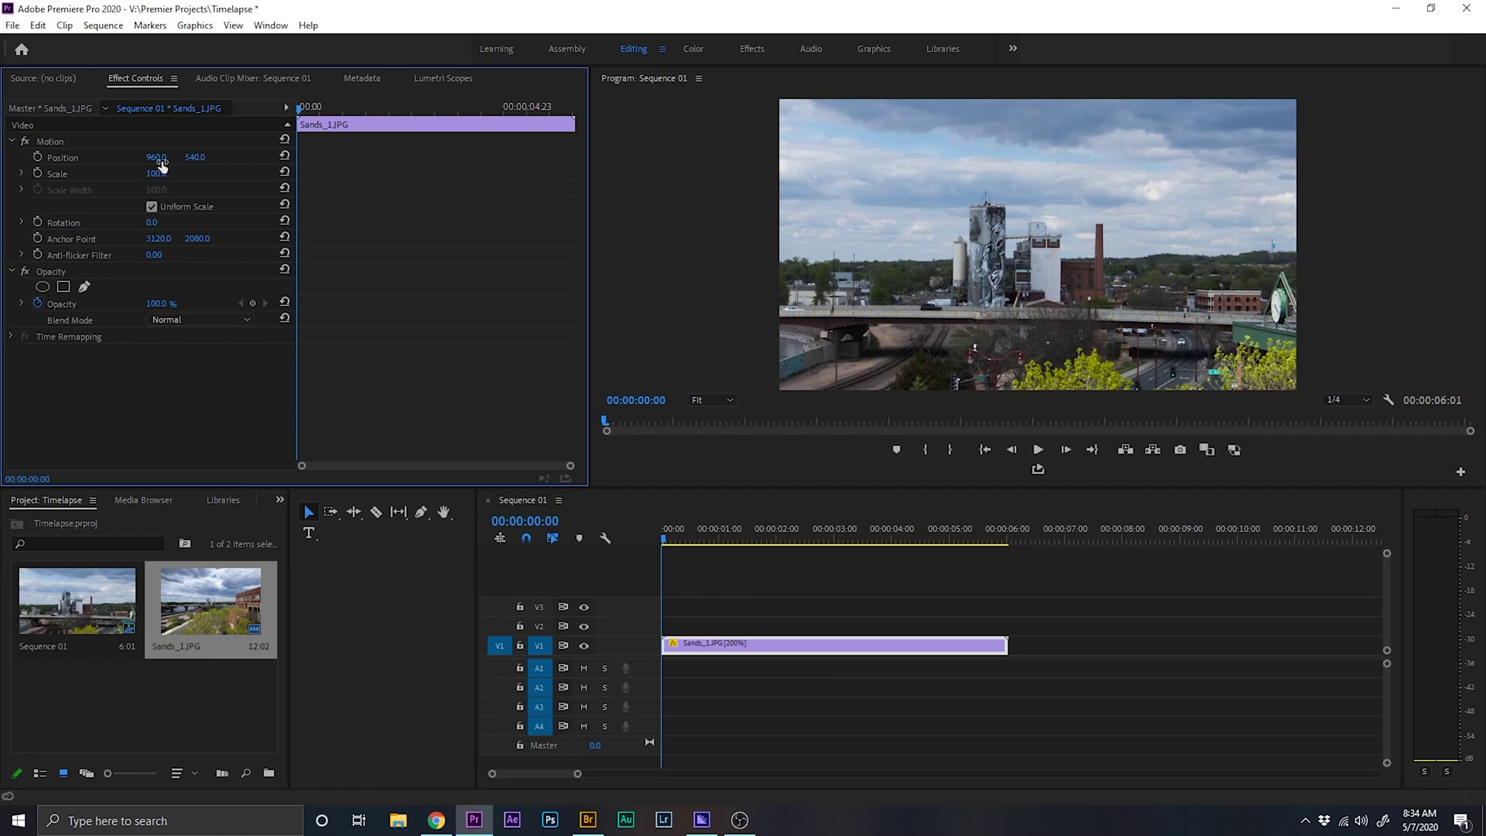
left_click_drag(159, 176, 111, 186)
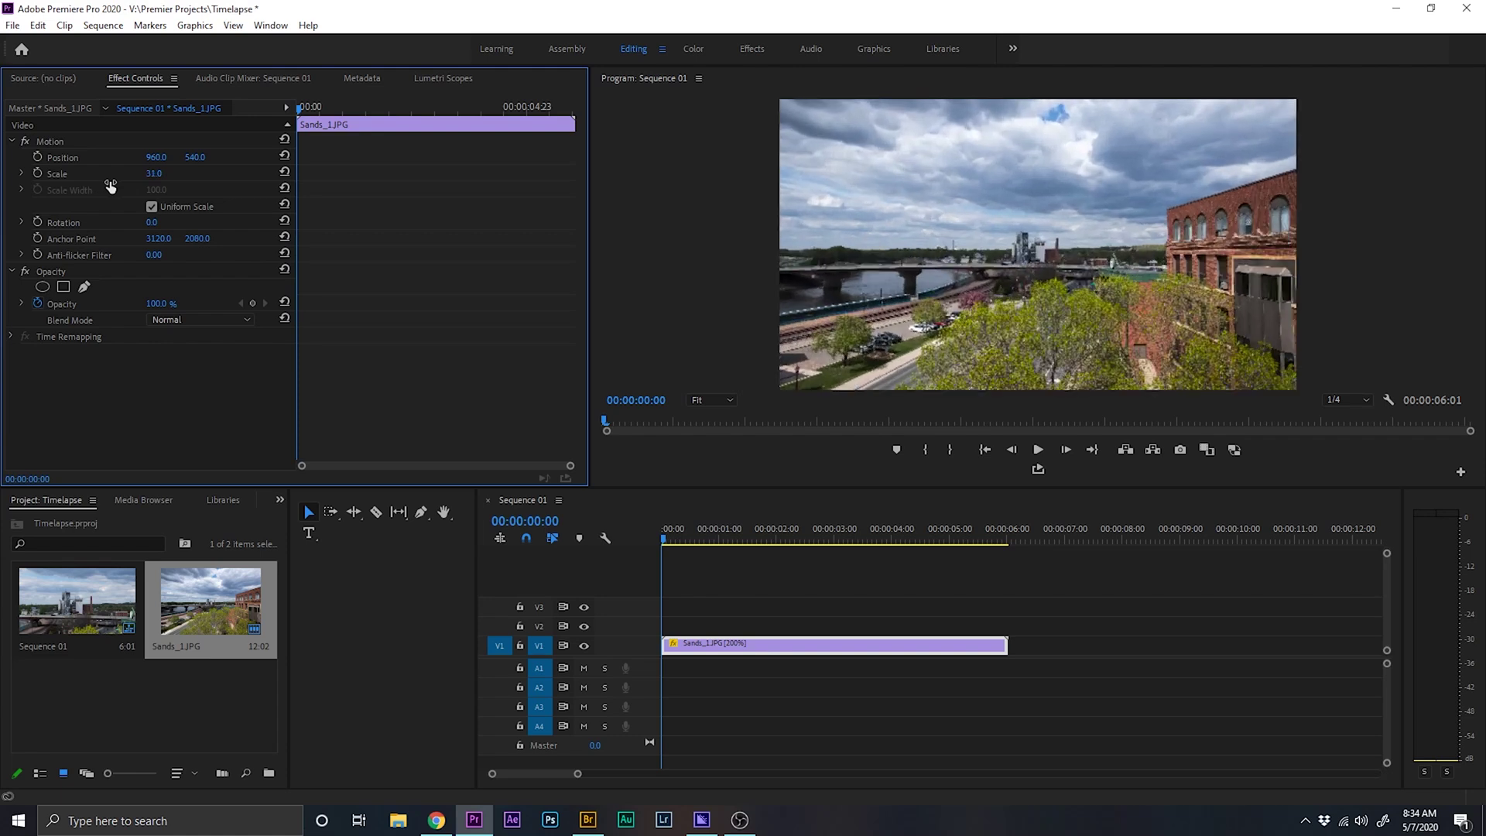
left_click(153, 174)
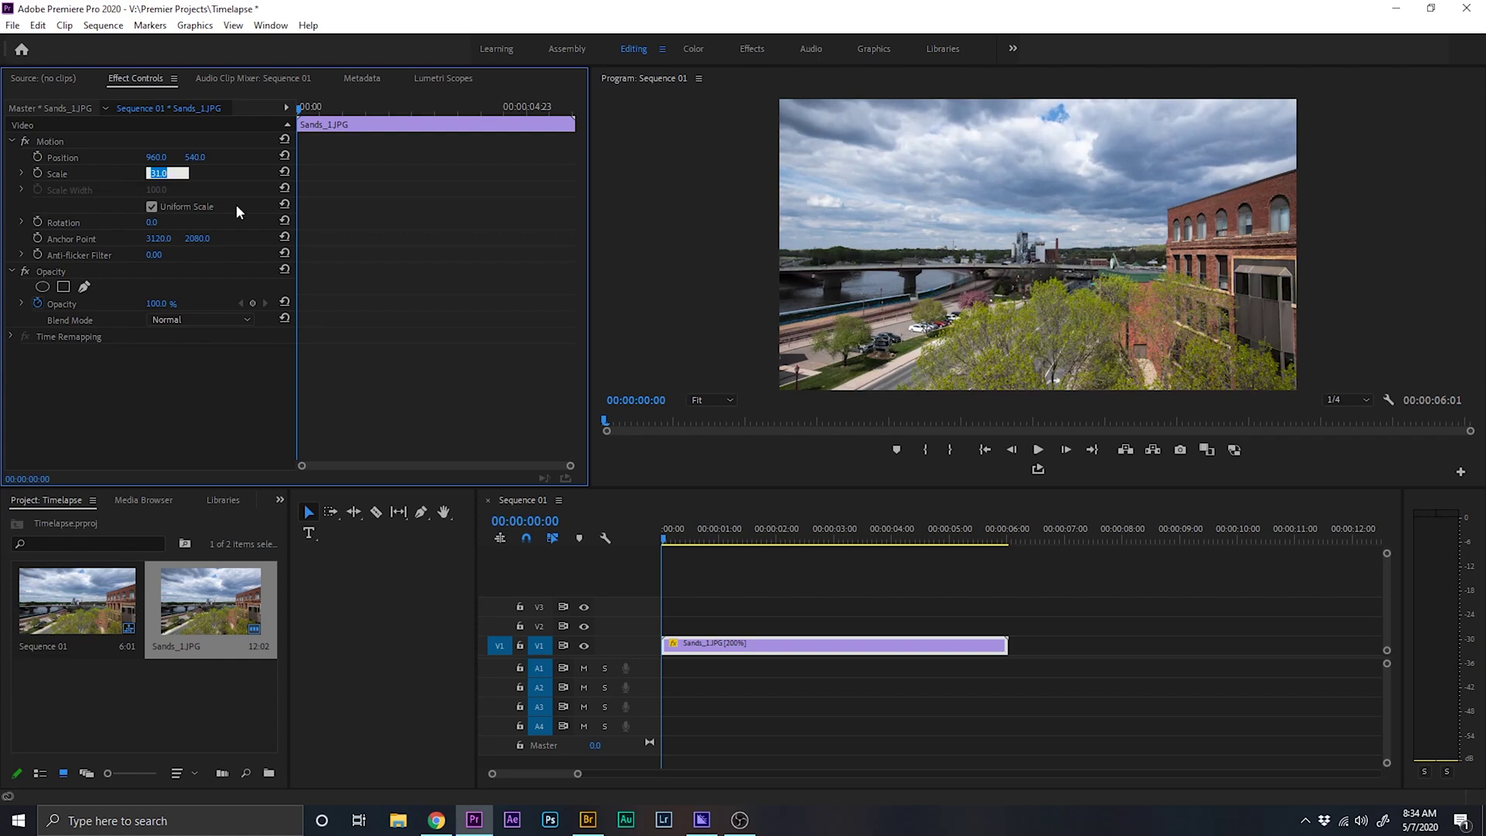
type("100")
key("Return")
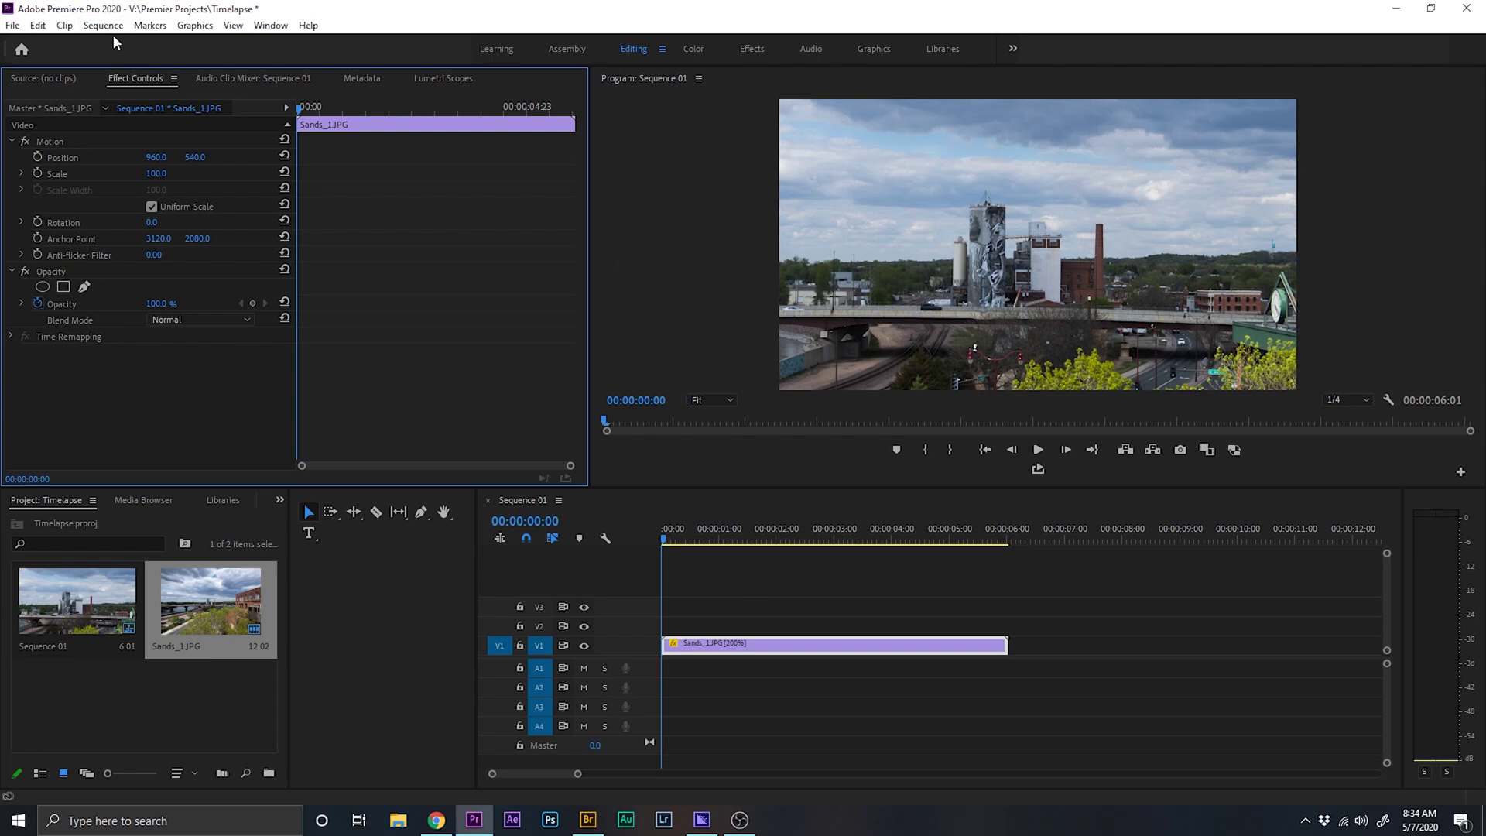
key("space")
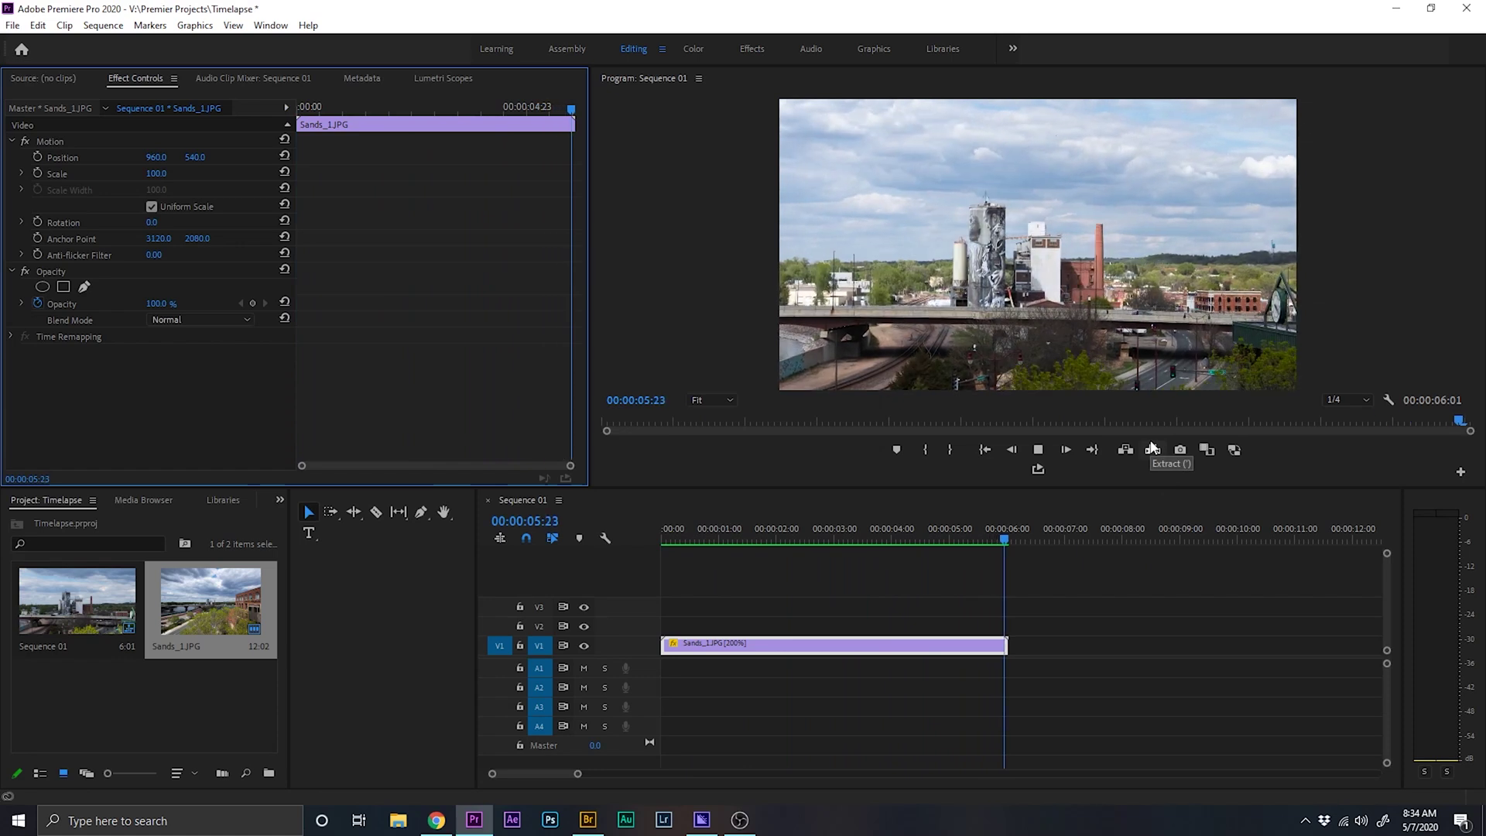
left_click_drag(998, 539, 648, 542)
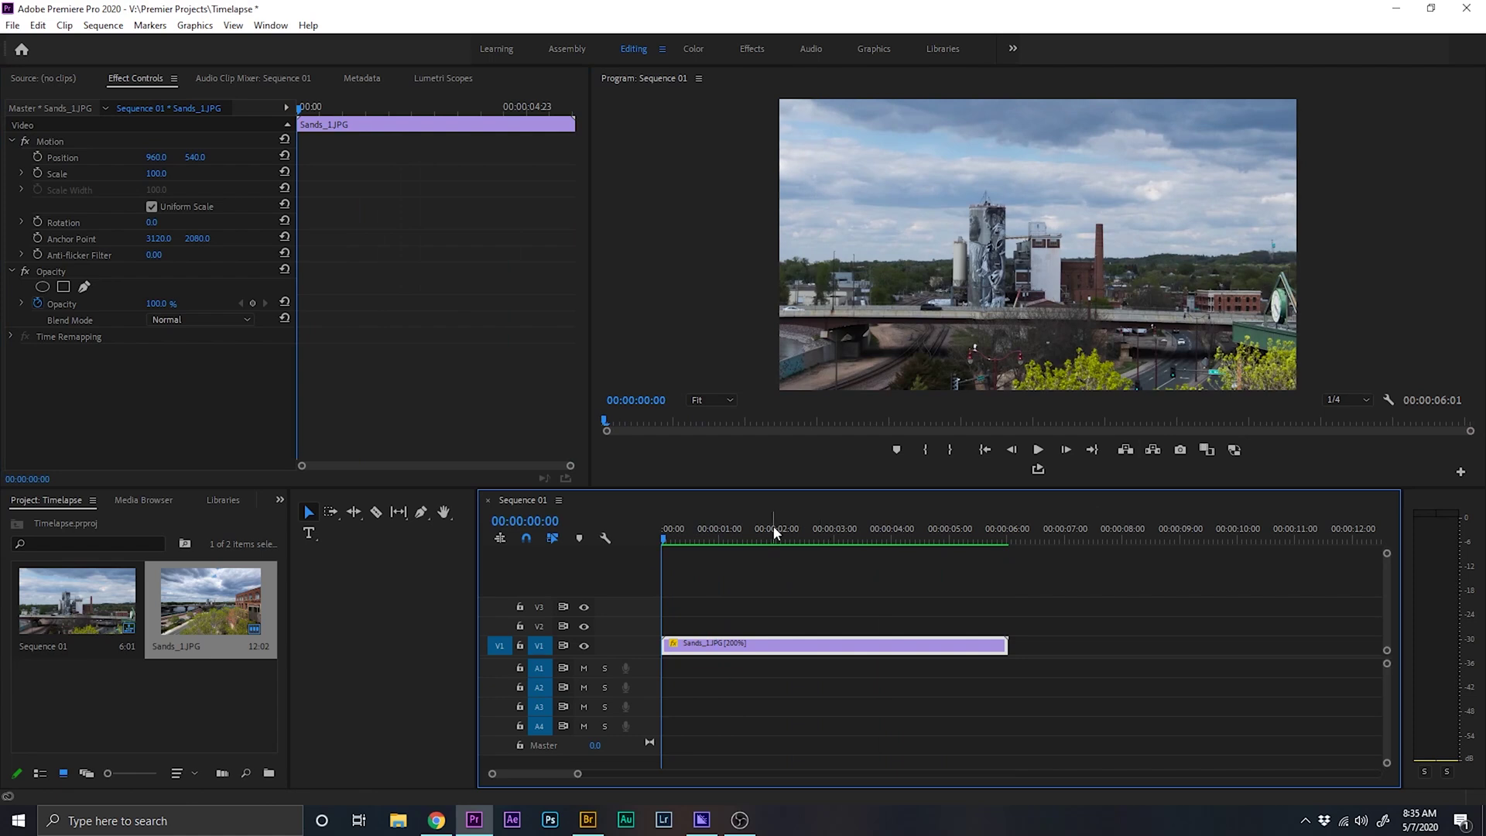
left_click(371, 222)
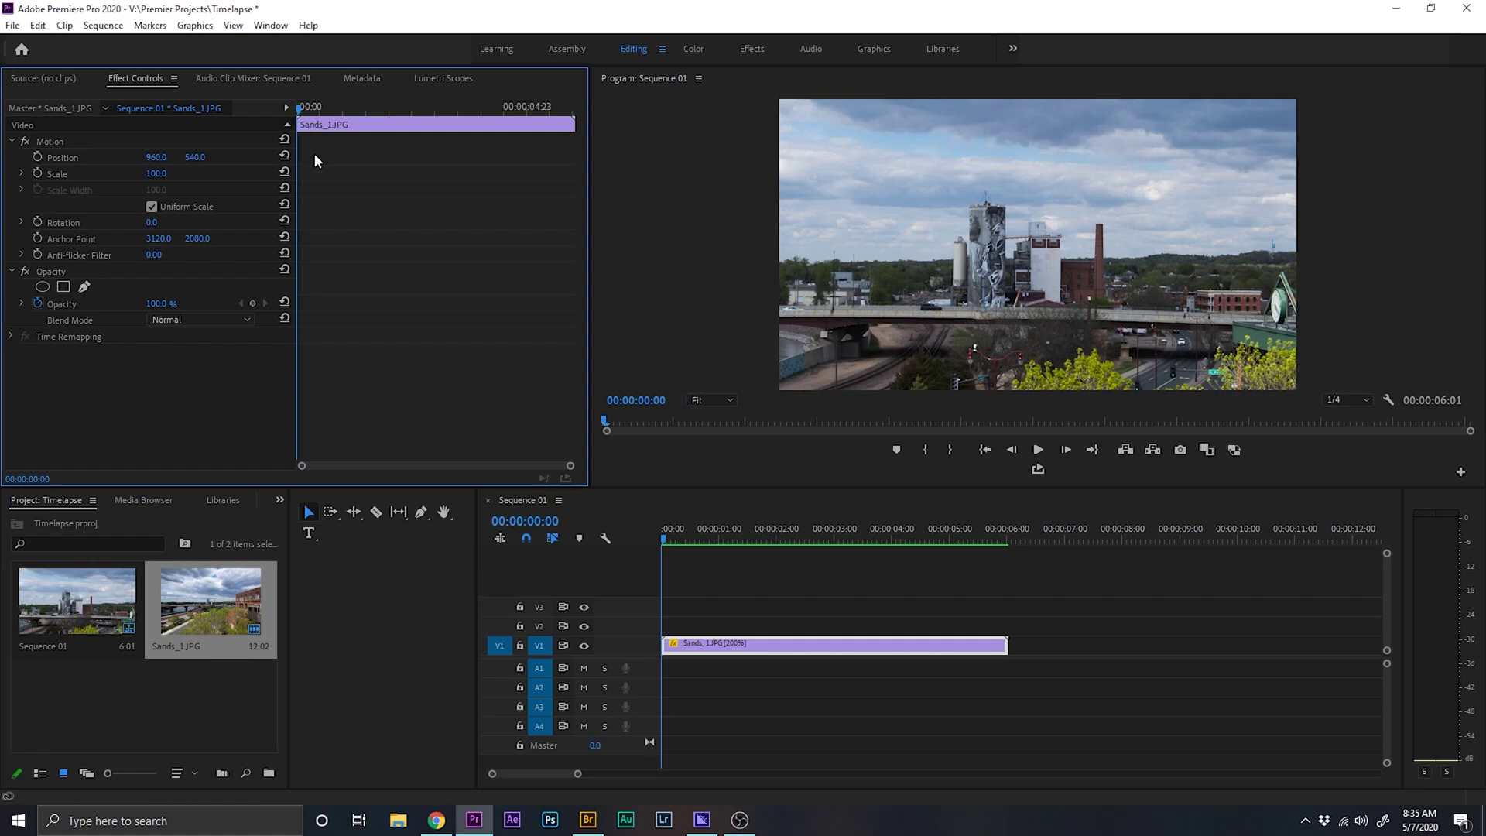
Step: Keyframe the Sands_1.JPG clip's Scale at 100 on its first frame and 50 at its end
left_click(37, 172)
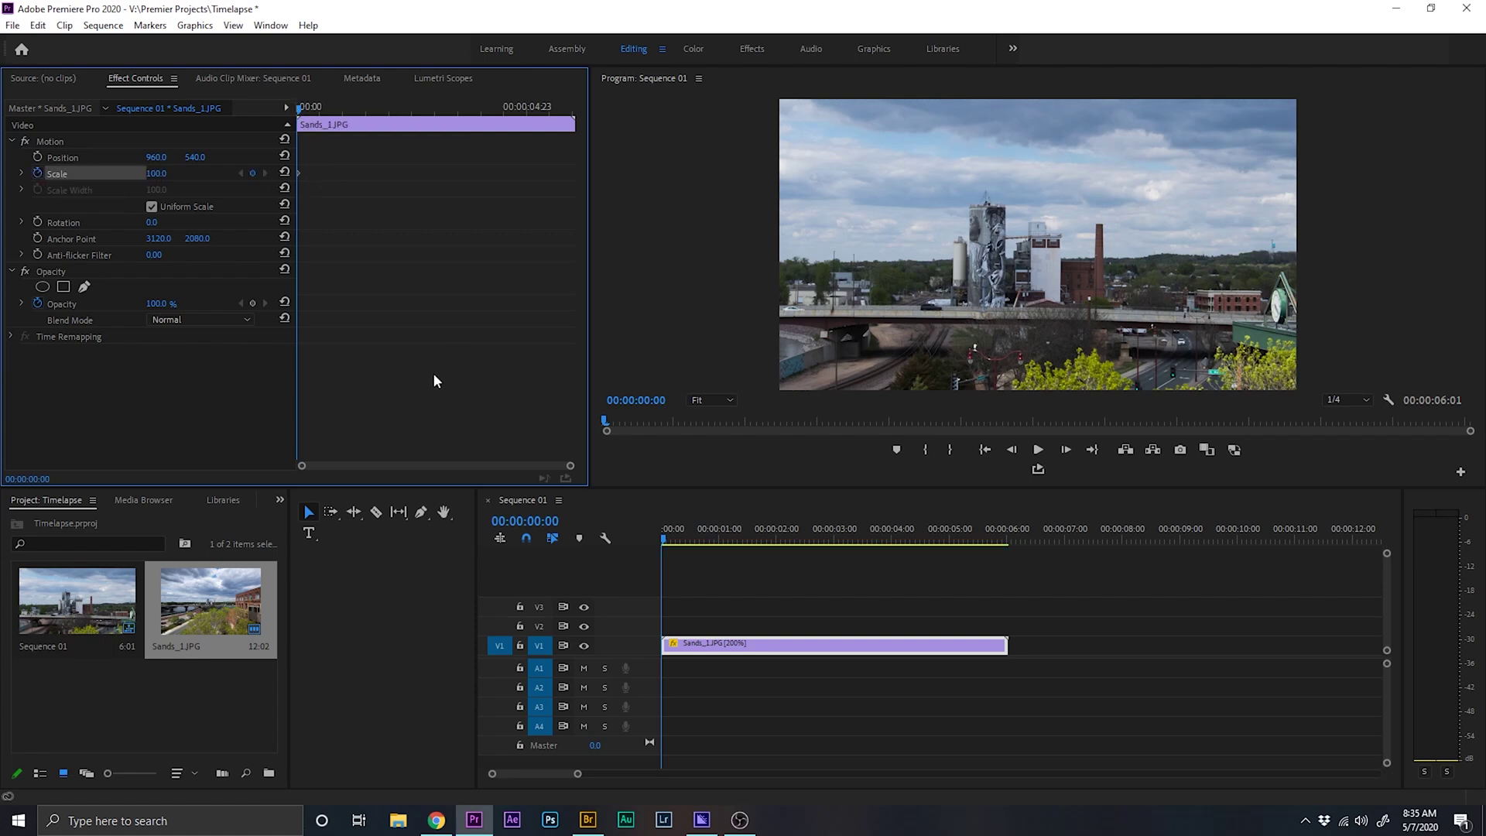
key("End")
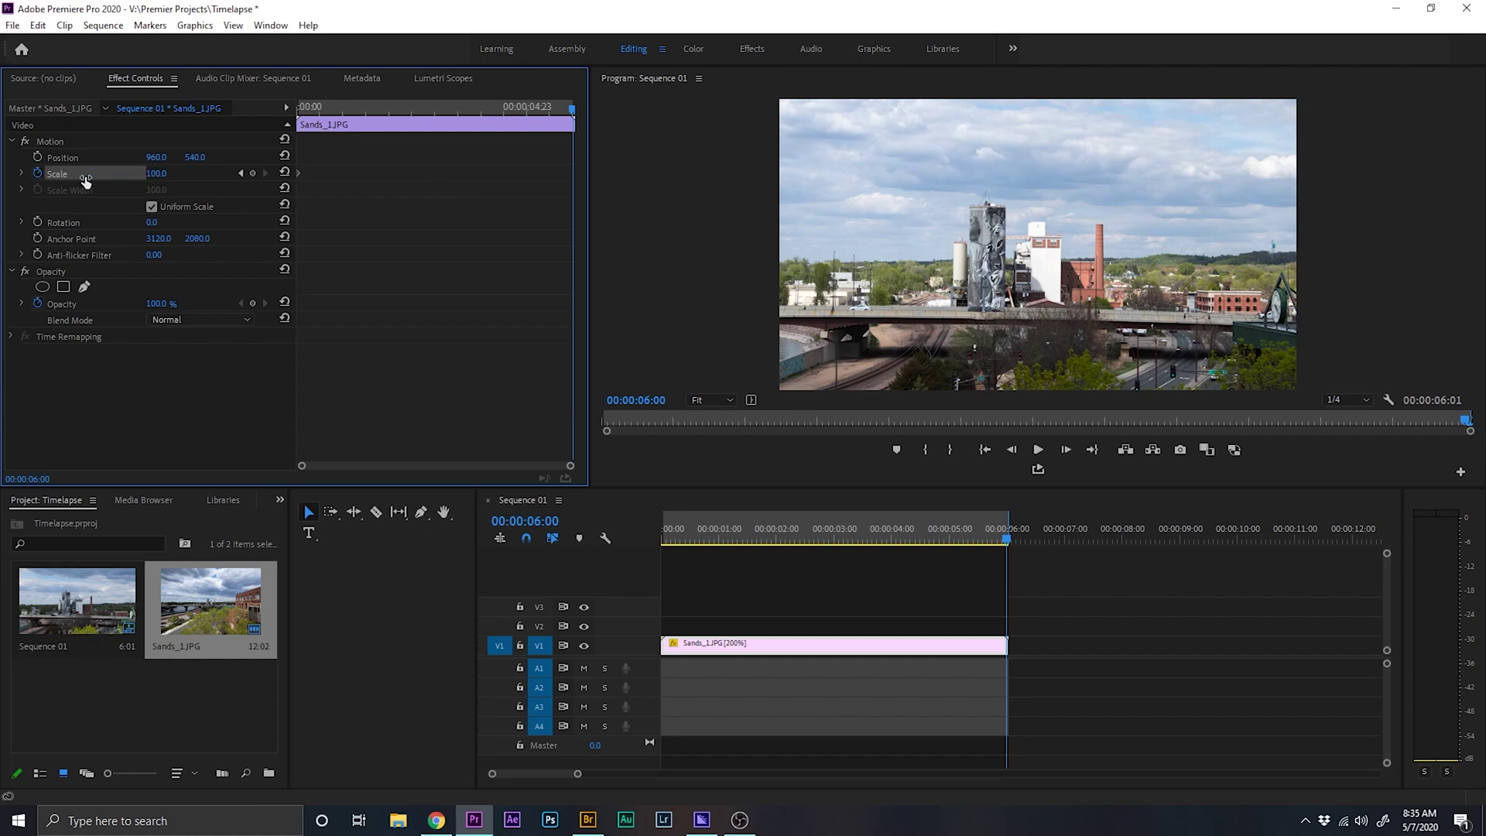
left_click_drag(97, 178, 207, 165)
left_click(162, 168)
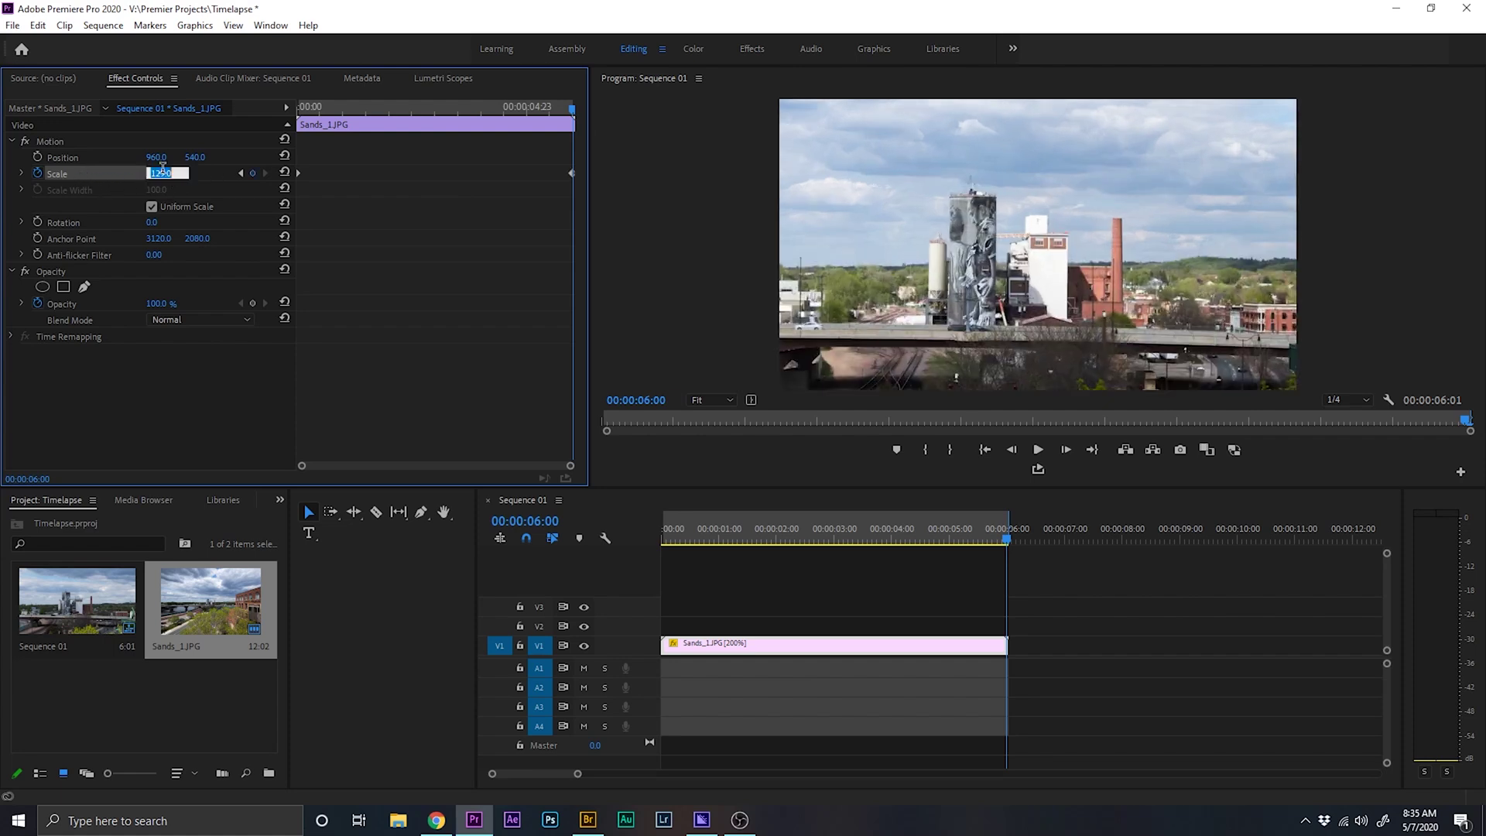
type("50")
key("Return")
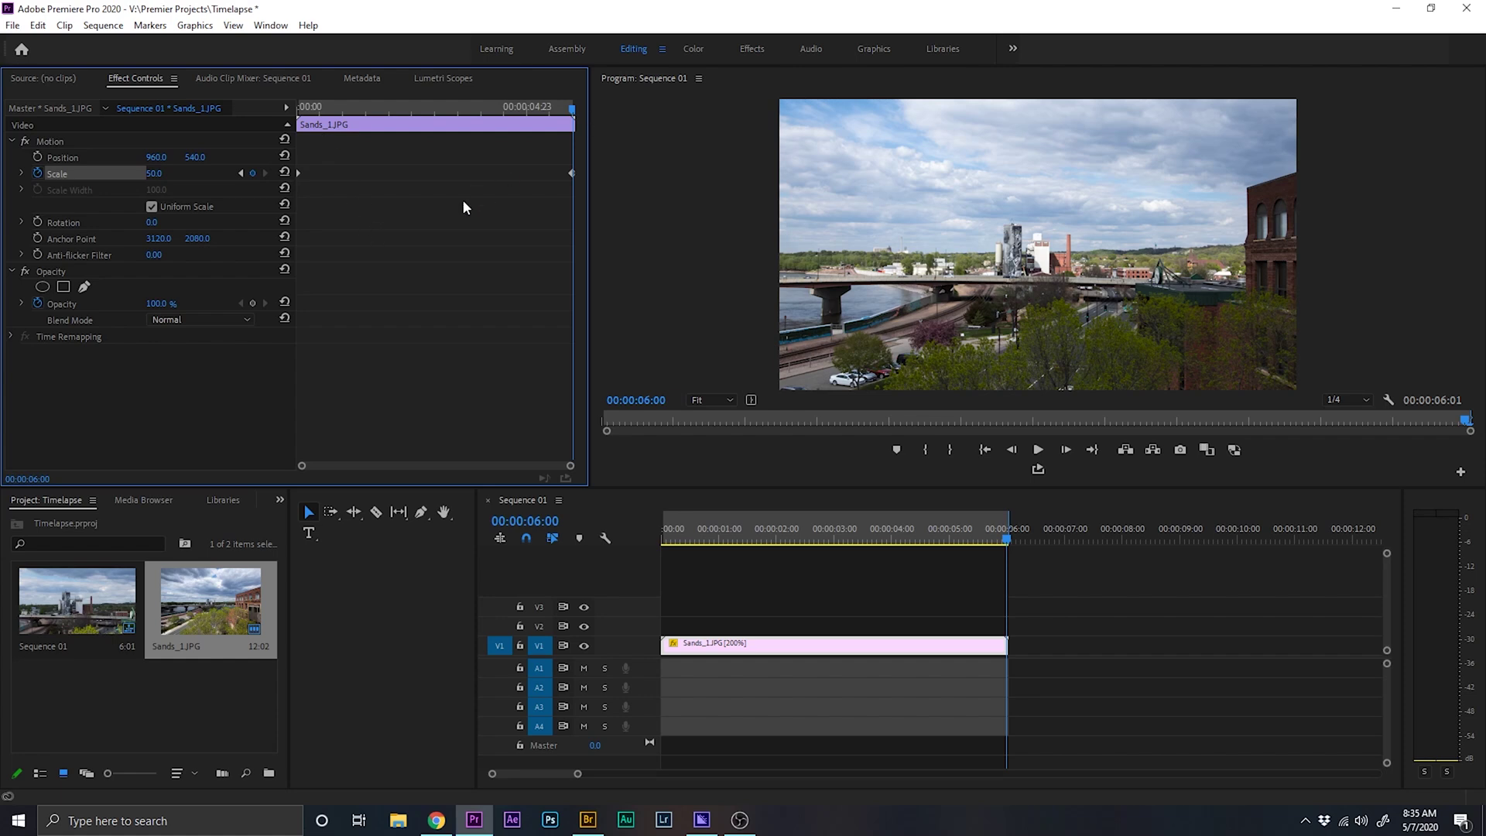
left_click(103, 26)
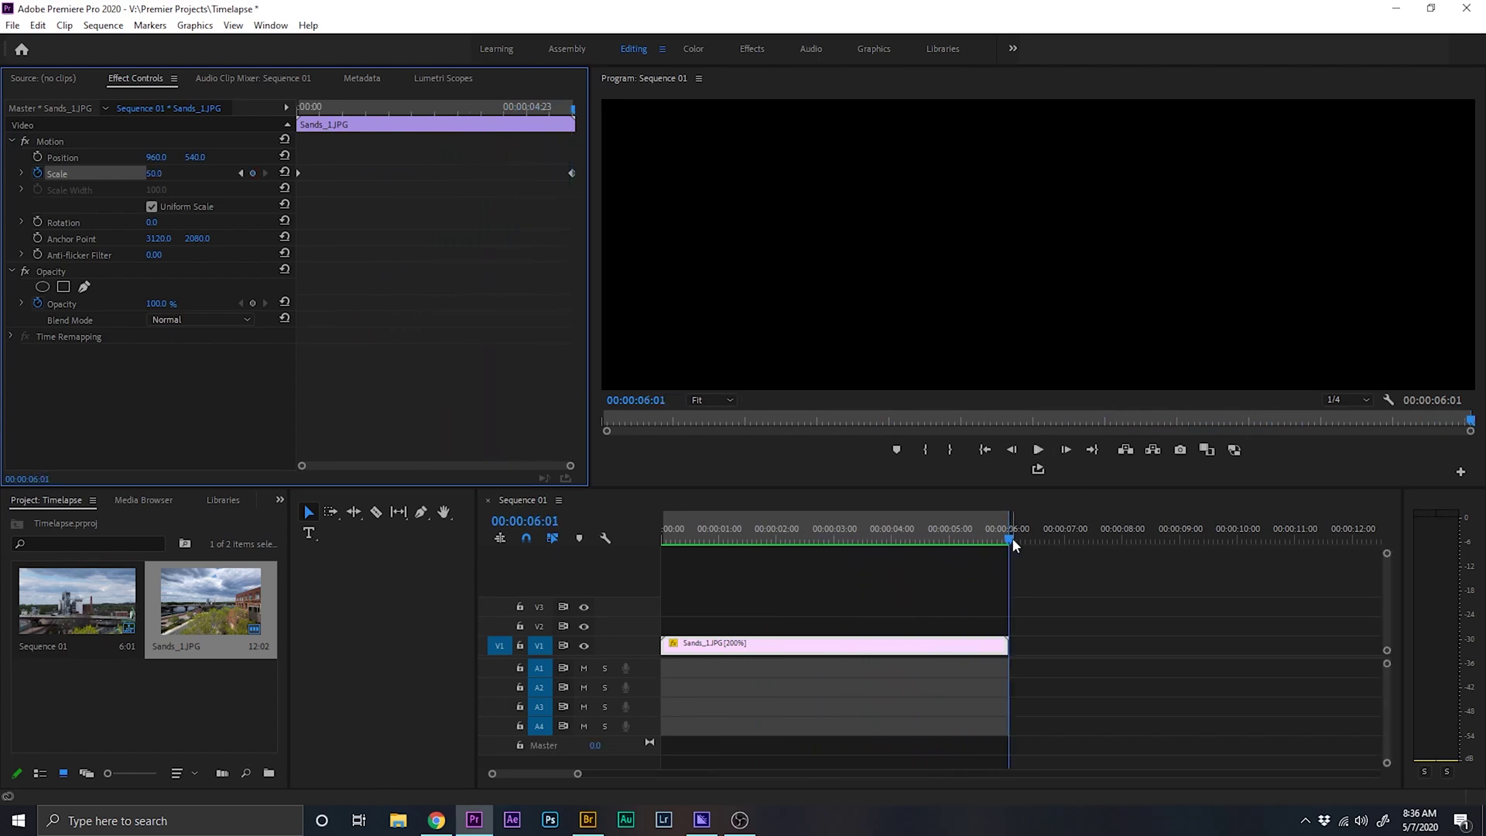
left_click_drag(1012, 540, 661, 538)
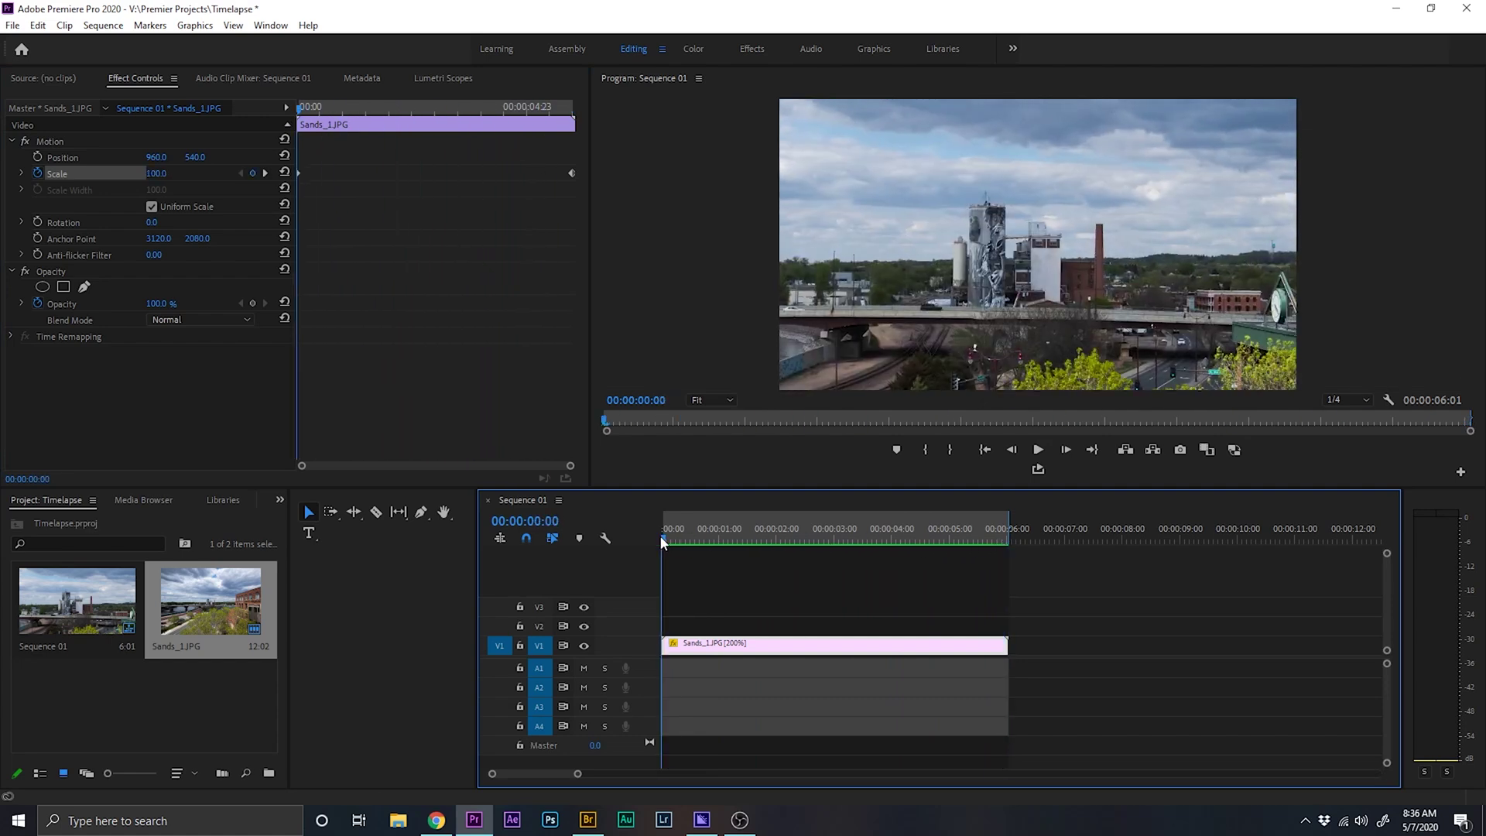
left_click_drag(662, 537, 861, 564)
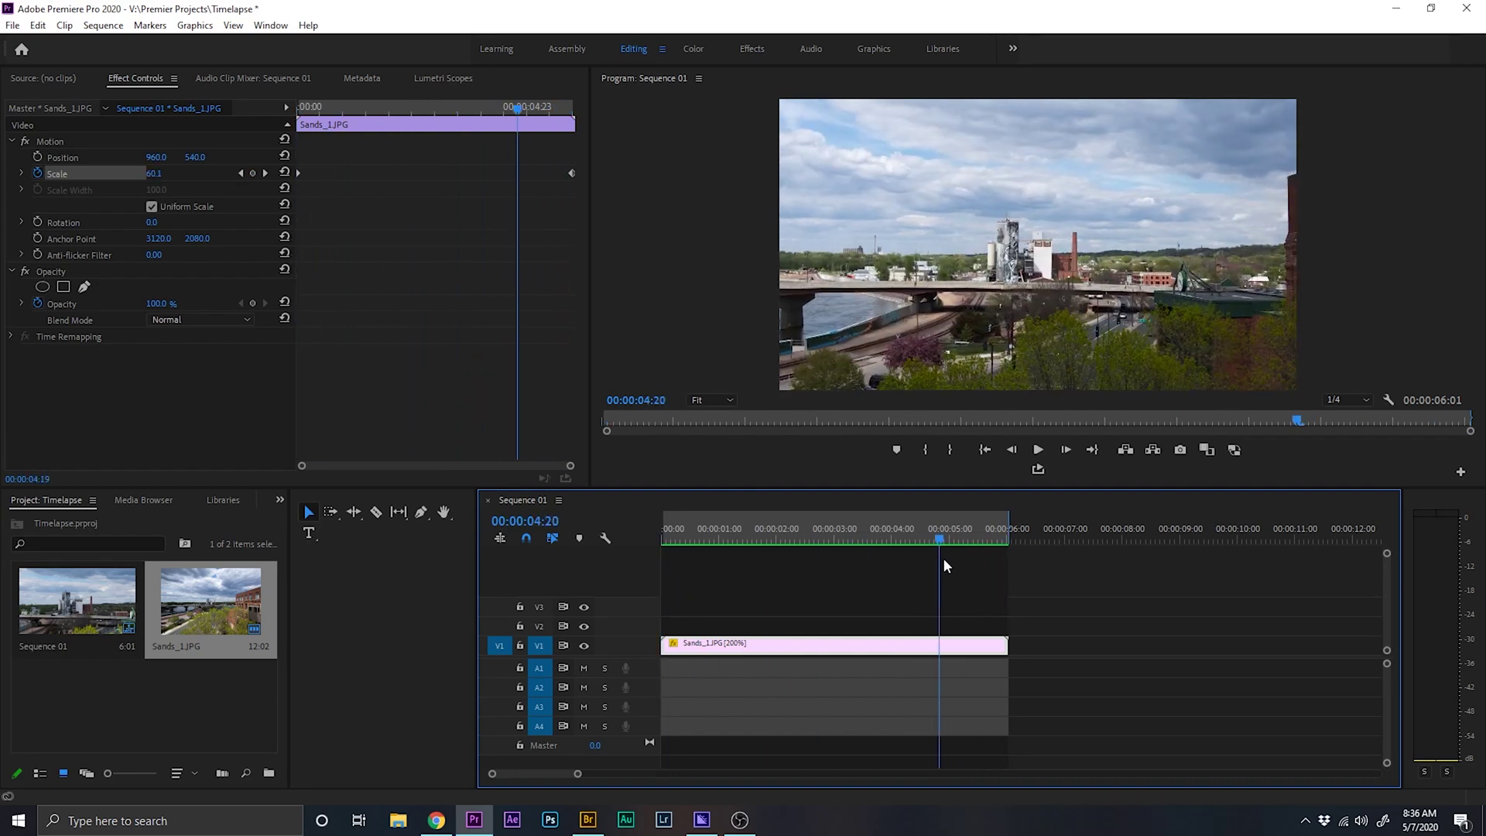
left_click_drag(944, 566, 957, 560)
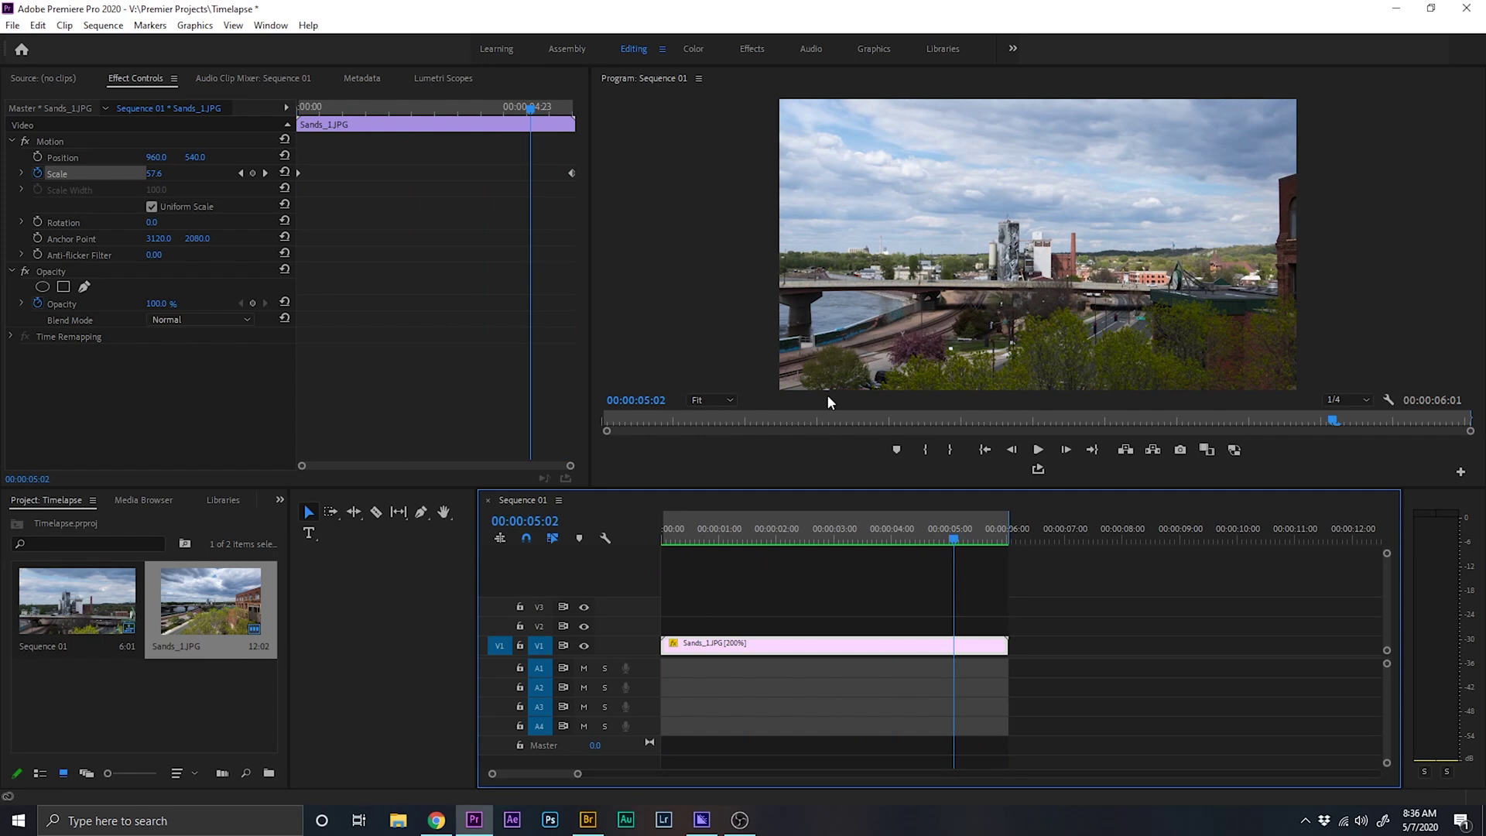
left_click_drag(954, 541, 657, 540)
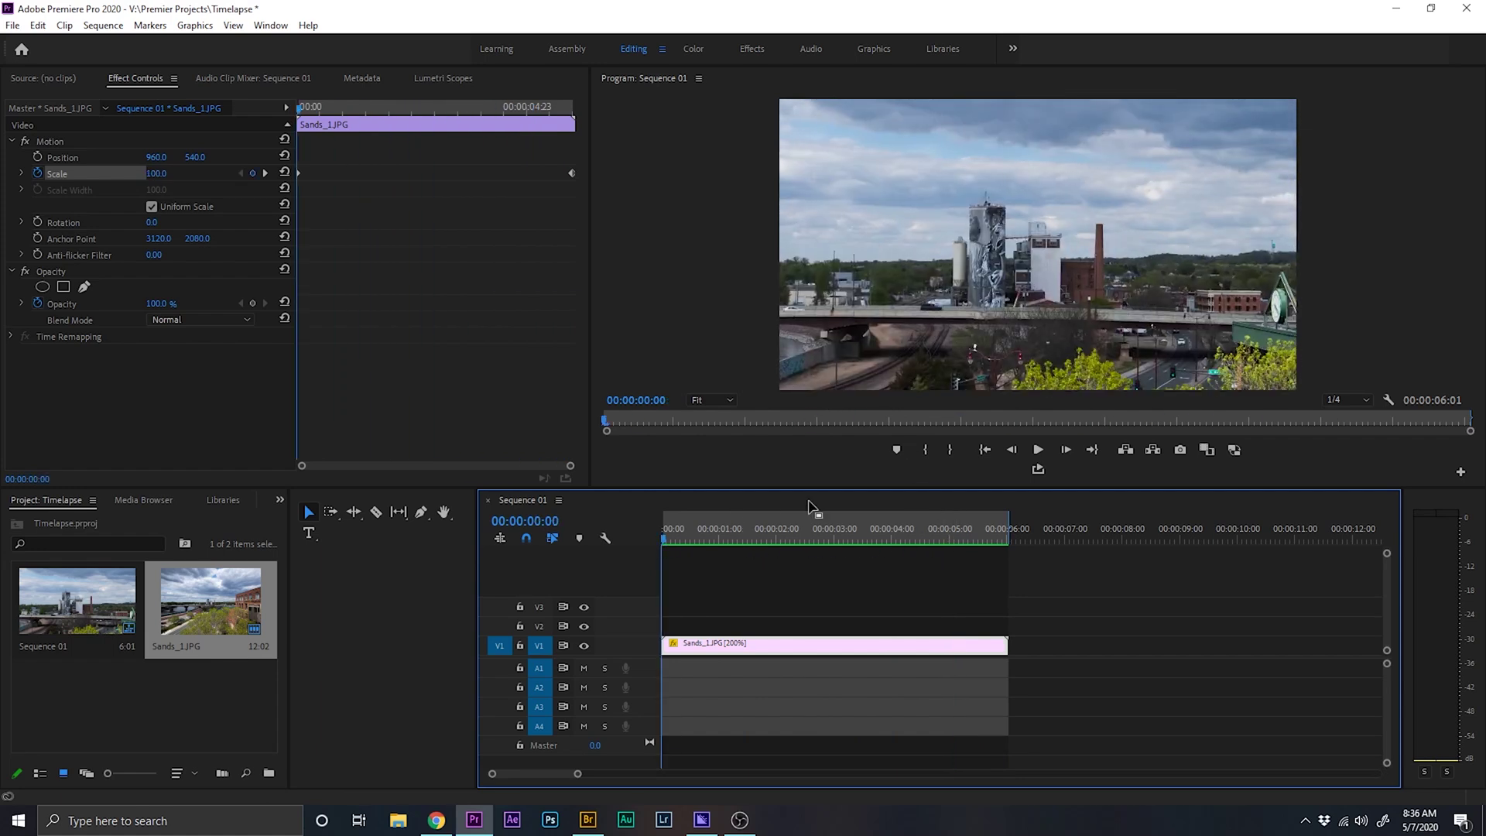